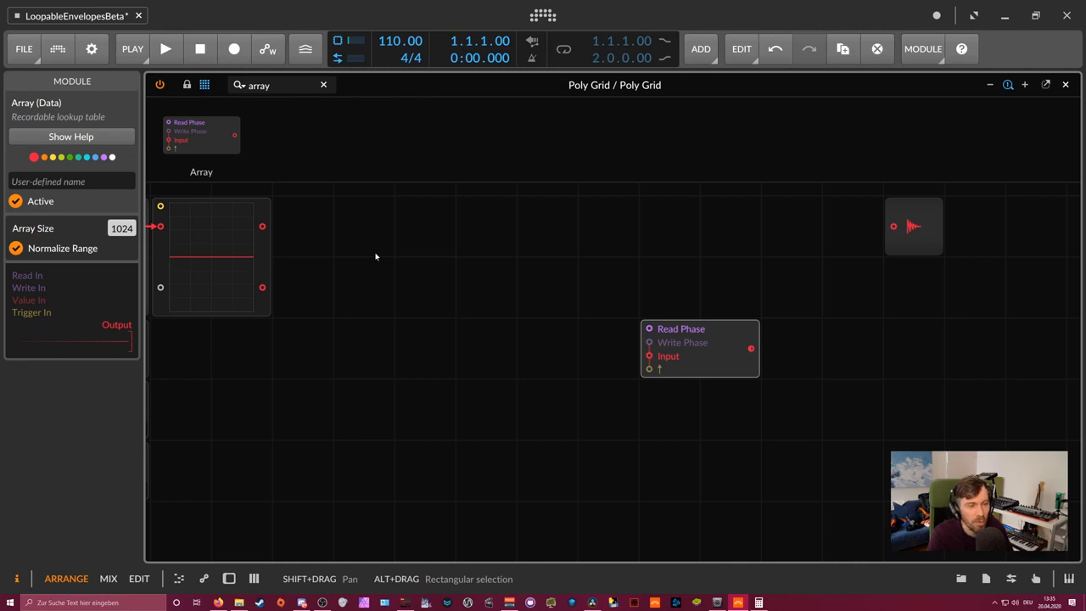
Connect the oscilloscope's Signal Thru 1 output to the Array's Input and view the wavetable sampling diagram in the browser.
{"action": "left_click_drag", "start_coordinate": [392, 243], "coordinate": [349, 252]}
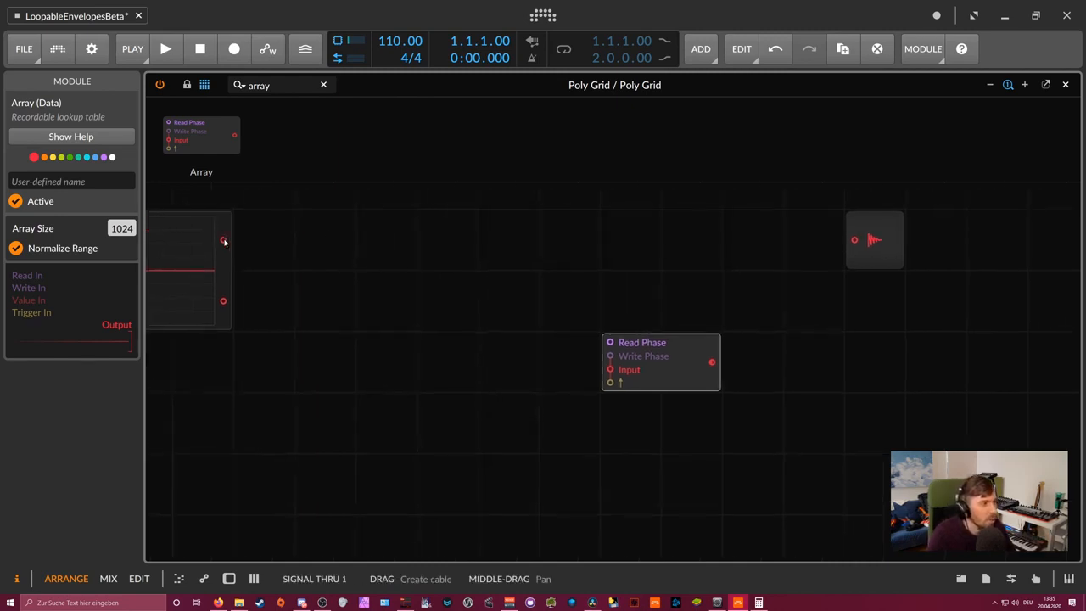
{"action": "left_click_drag", "start_coordinate": [224, 239], "coordinate": [611, 370]}
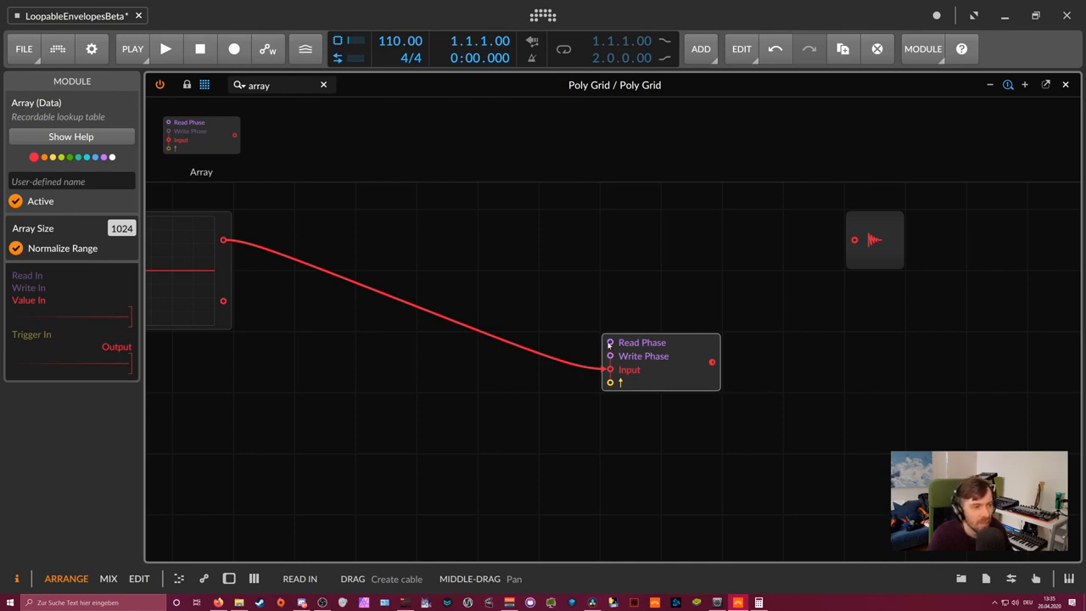
{"action": "key", "text": "alt+Tab"}
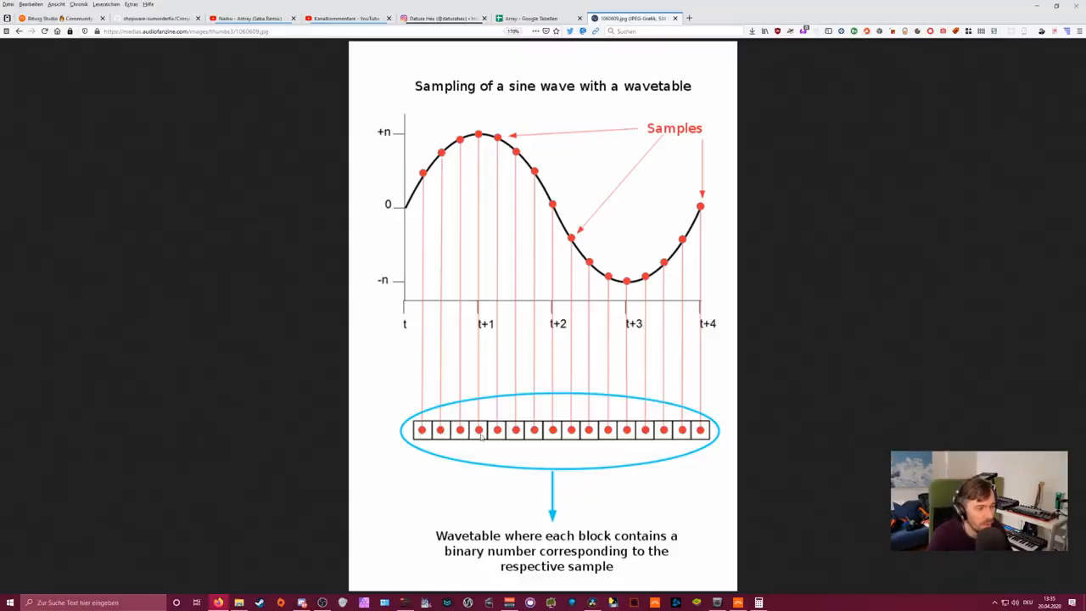
{"action": "key", "text": "alt+Tab"}
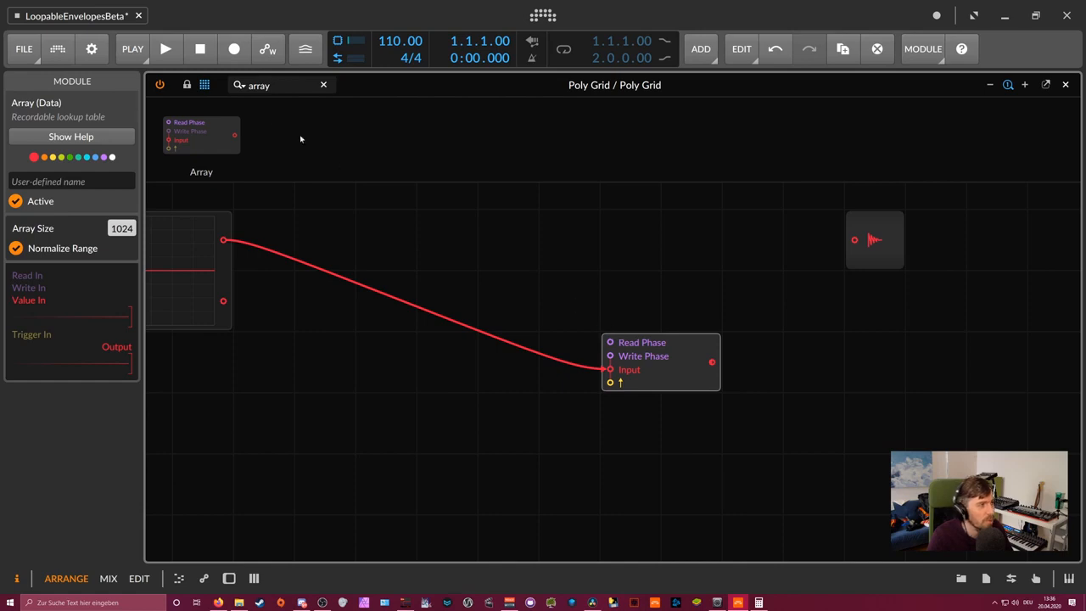
Clear the module search and add an AD envelope to the grid, below and to the left of the Array.
{"action": "double_click", "coordinate": [283, 86]}
{"action": "key", "text": "BackSpace"}
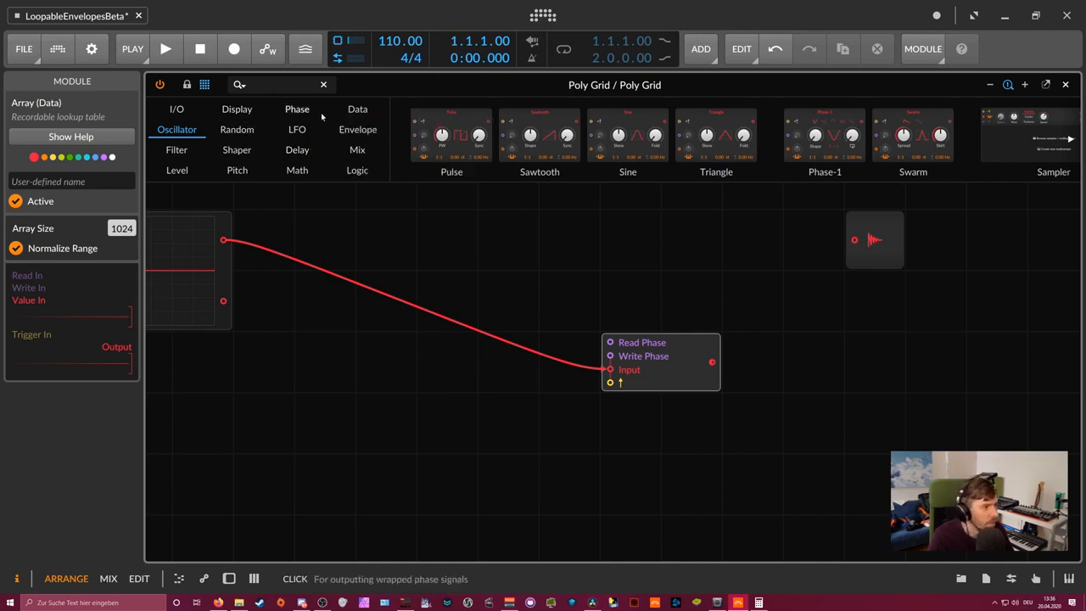
{"action": "left_click", "coordinate": [358, 129]}
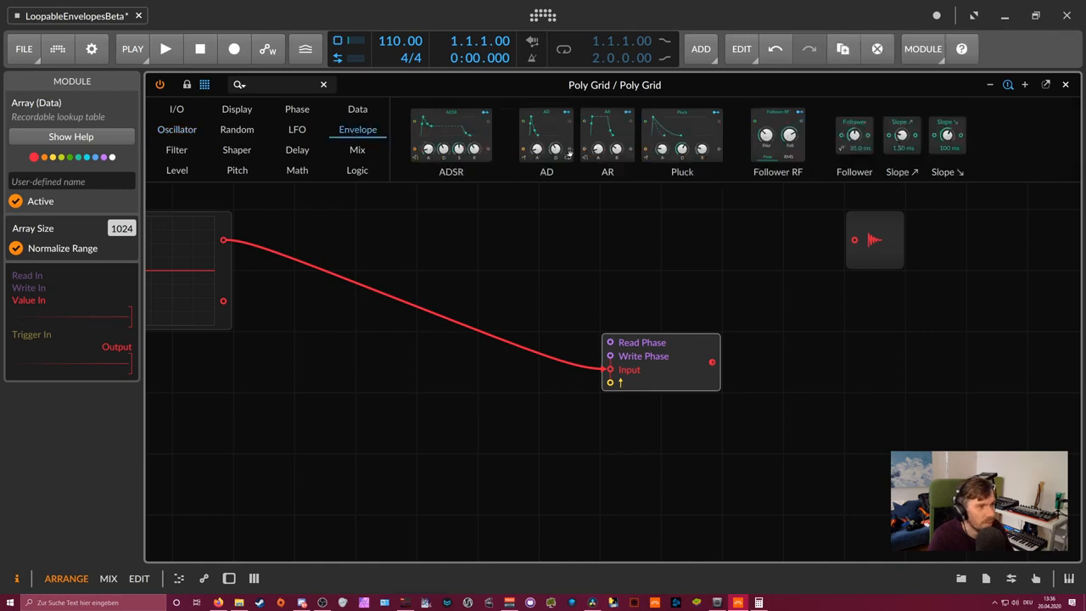
{"action": "left_click_drag", "start_coordinate": [547, 132], "coordinate": [438, 420]}
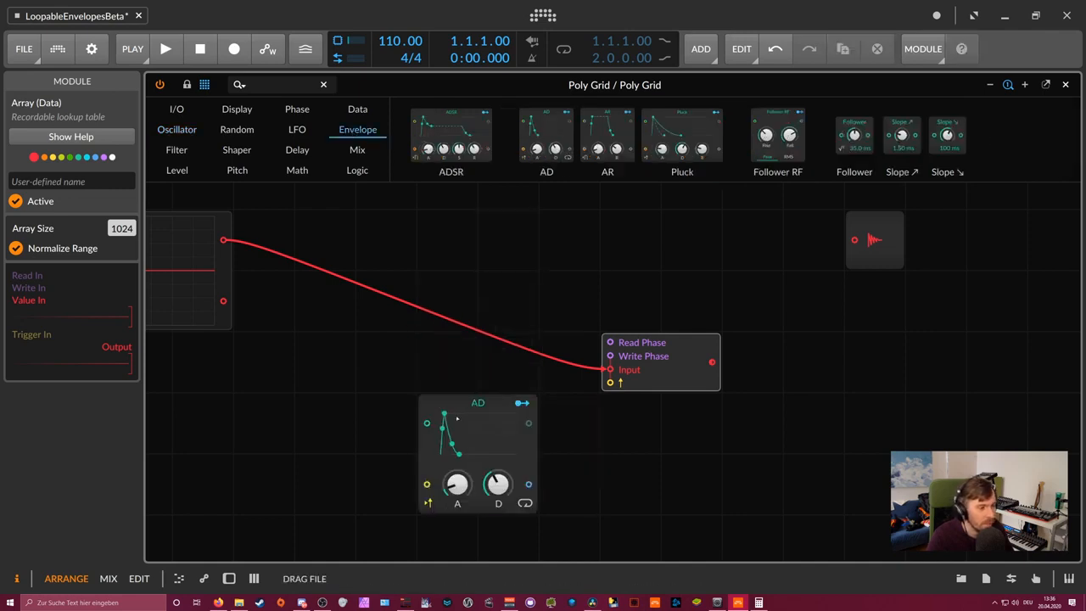
{"action": "left_click_drag", "start_coordinate": [572, 420], "coordinate": [488, 371]}
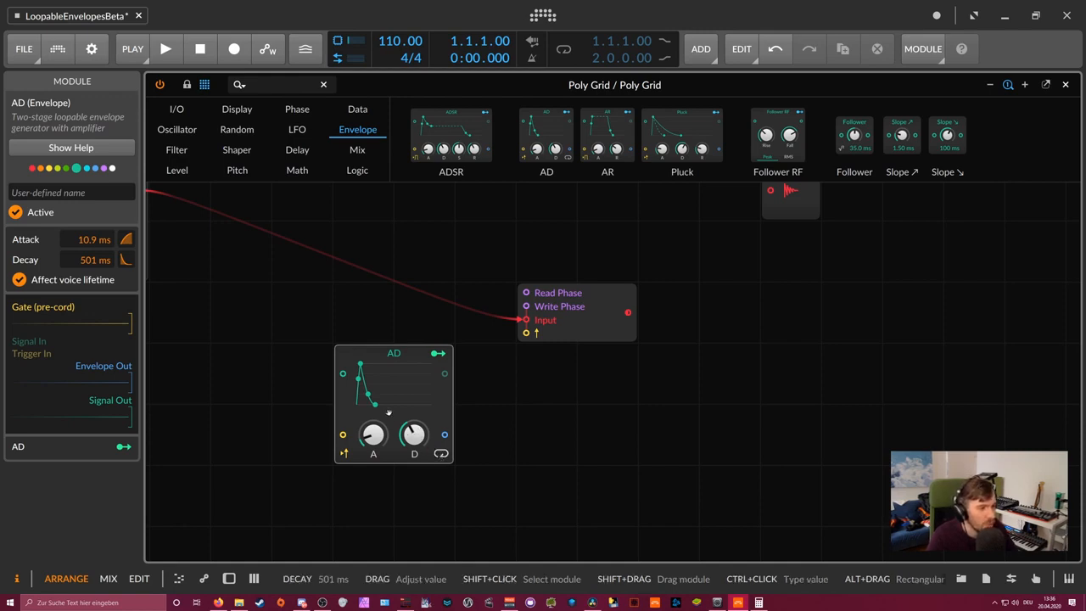
Shape the AD envelope as a linear ramp with 0.00 ms decay, a 0 % attack curve and 1.49 s attack.
{"action": "left_click_drag", "start_coordinate": [416, 436], "coordinate": [416, 475]}
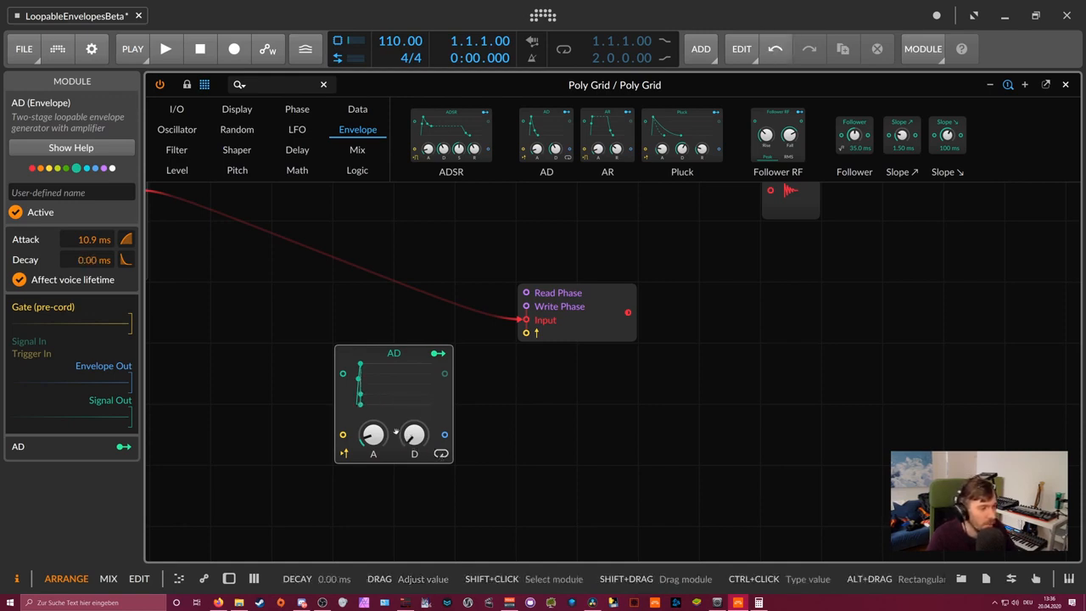
{"action": "left_click_drag", "start_coordinate": [373, 436], "coordinate": [373, 382]}
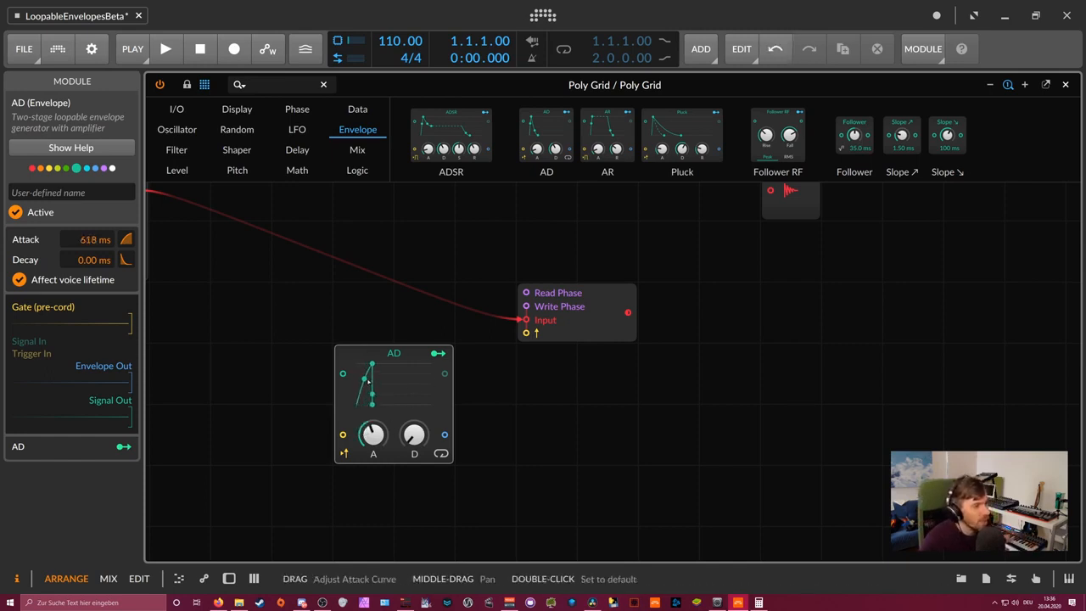
{"action": "left_click_drag", "start_coordinate": [365, 379], "coordinate": [365, 386]}
{"action": "left_click_drag", "start_coordinate": [126, 239], "coordinate": [126, 244]}
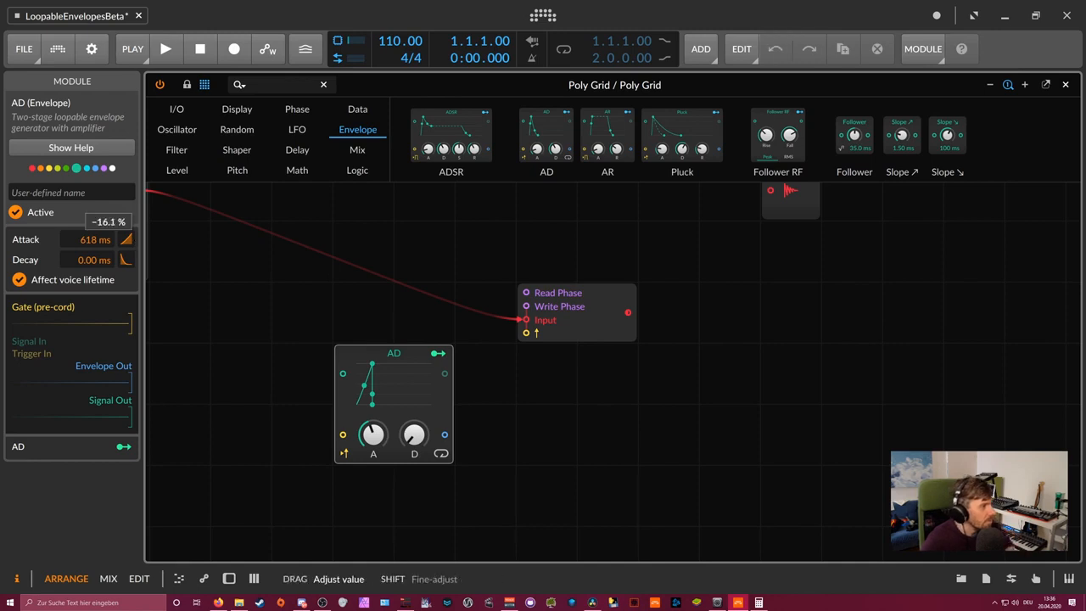
{"action": "double_click", "coordinate": [129, 240]}
{"action": "type", "text": "0"}
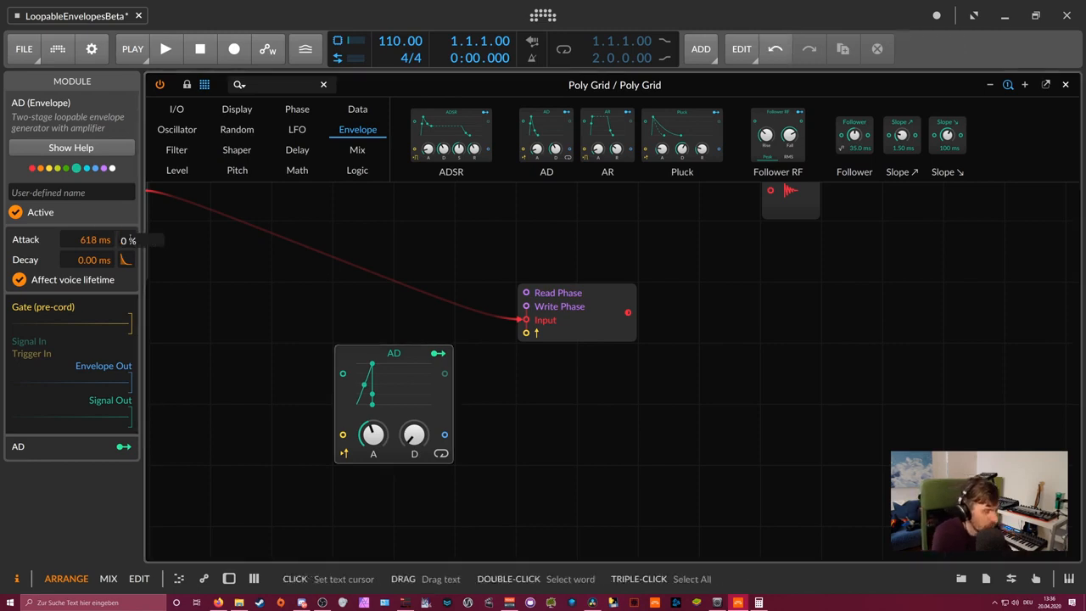
{"action": "key", "text": "Return"}
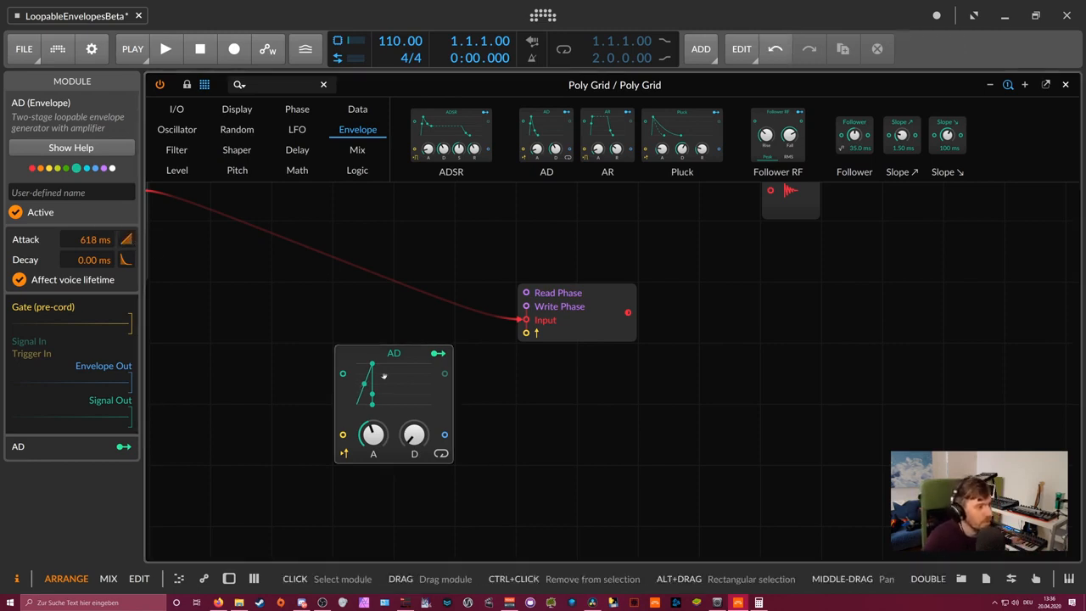
{"action": "mouse_move", "coordinate": [374, 434]}
{"action": "left_mouse_down"}
{"action": "mouse_move", "coordinate": [374, 424]}
{"action": "mouse_move", "coordinate": [379, 437]}
{"action": "left_mouse_up"}
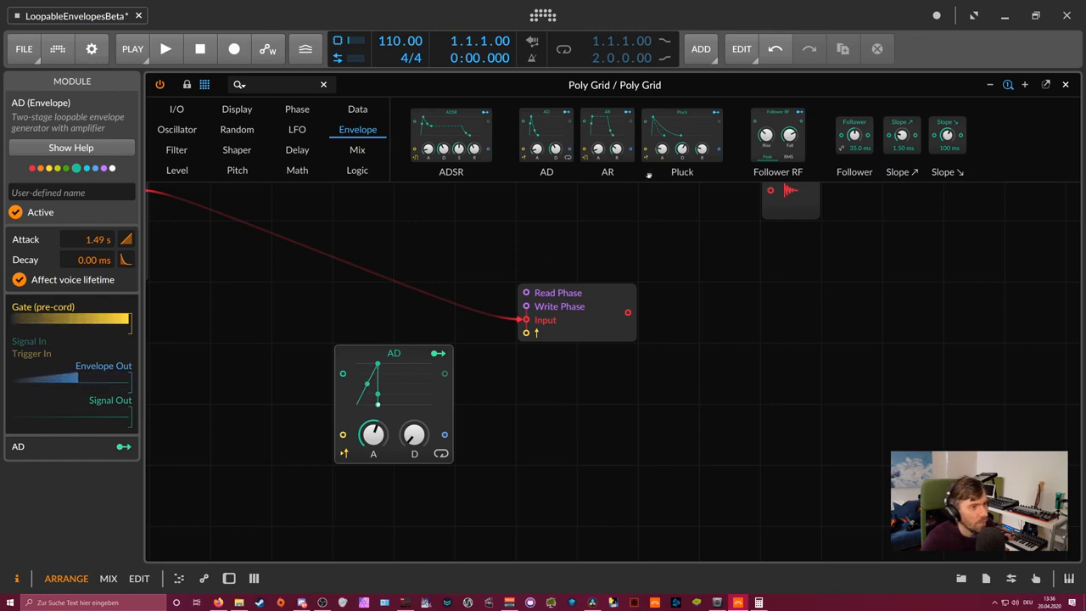
Connect the AD's envelope output to the Array's Read Phase and Write Phase, and move the AD one grid cell left.
{"action": "left_click", "coordinate": [1026, 85]}
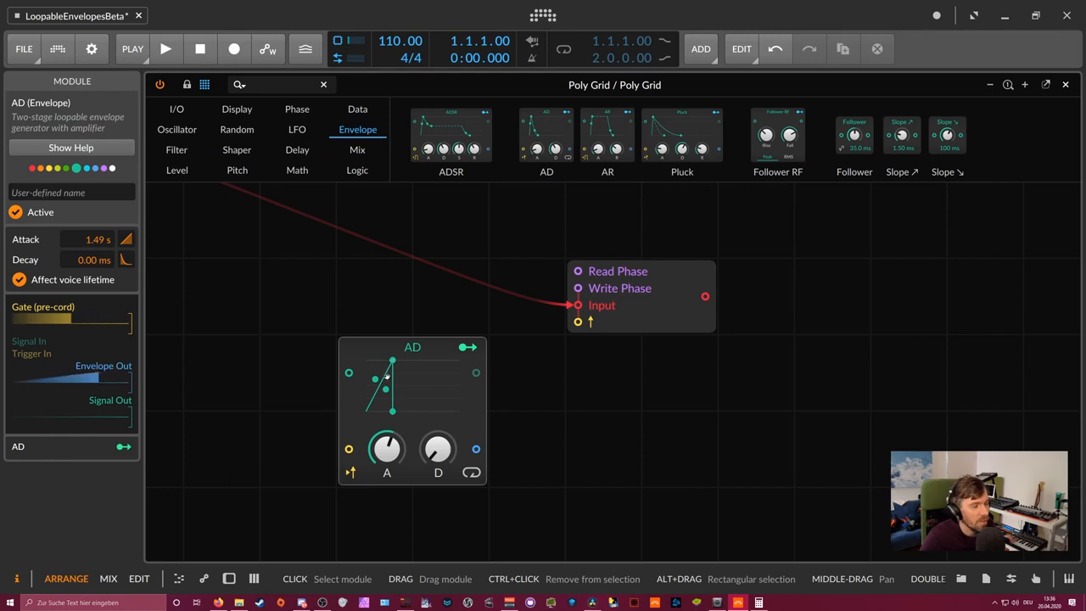
{"action": "left_click", "coordinate": [483, 453]}
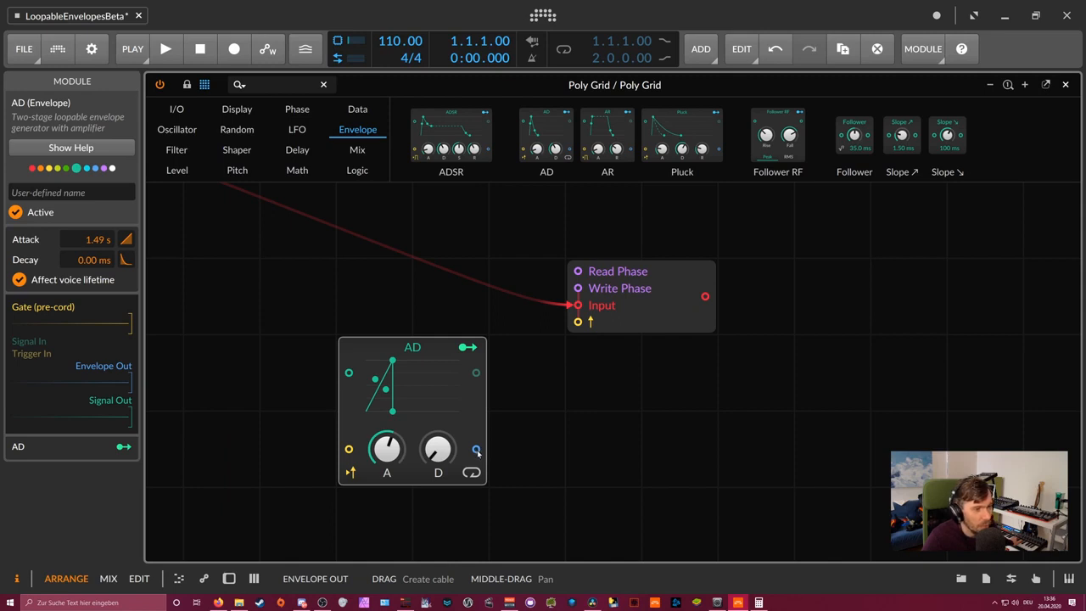
{"action": "left_click_drag", "start_coordinate": [477, 454], "coordinate": [577, 272]}
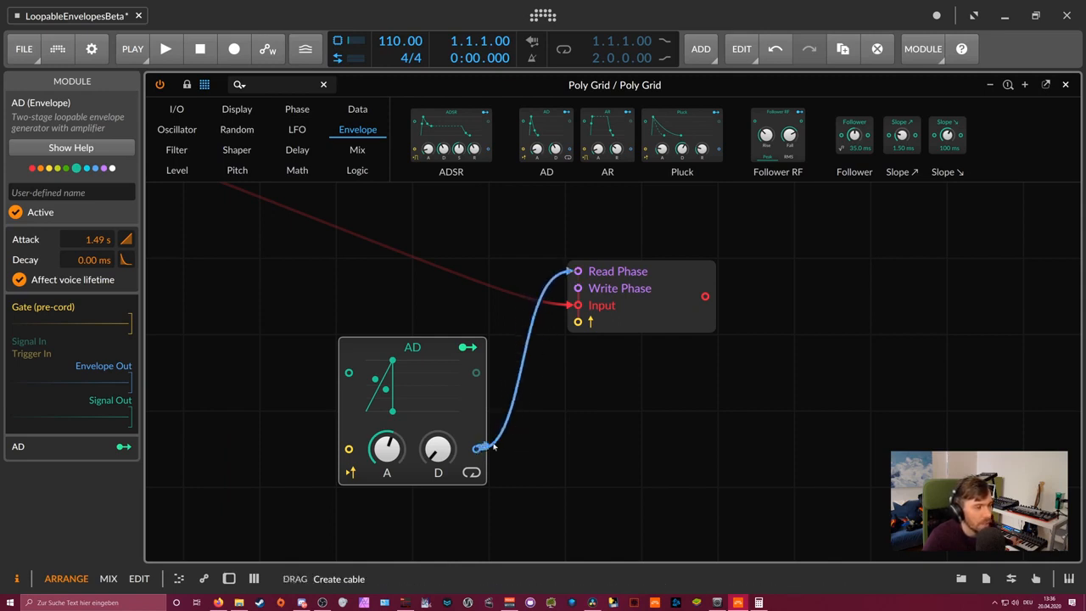
{"action": "left_click_drag", "start_coordinate": [476, 449], "coordinate": [578, 288]}
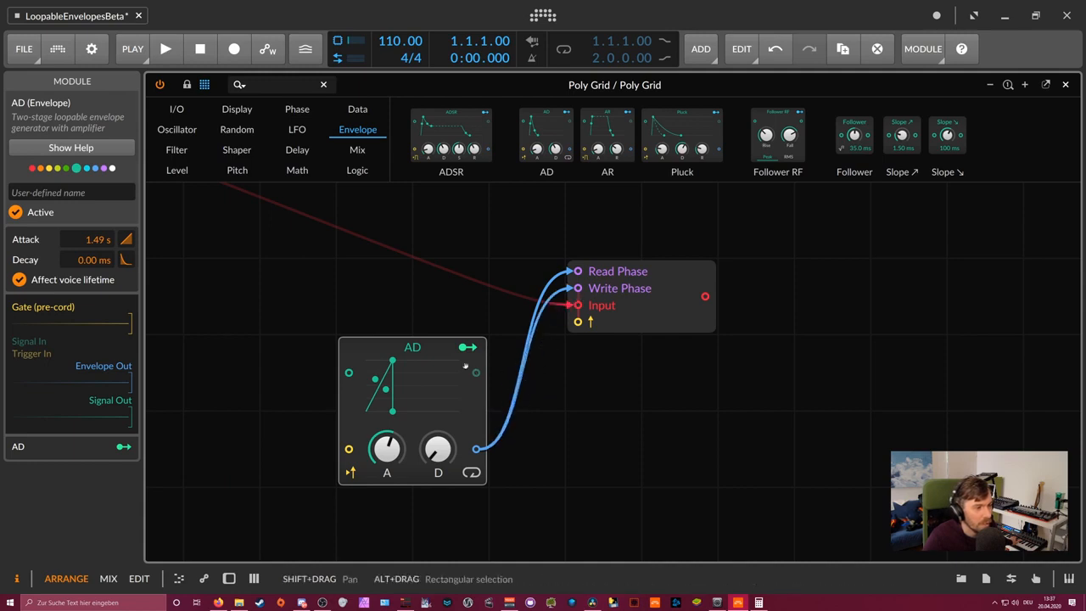
{"action": "left_click_drag", "start_coordinate": [465, 365], "coordinate": [389, 366]}
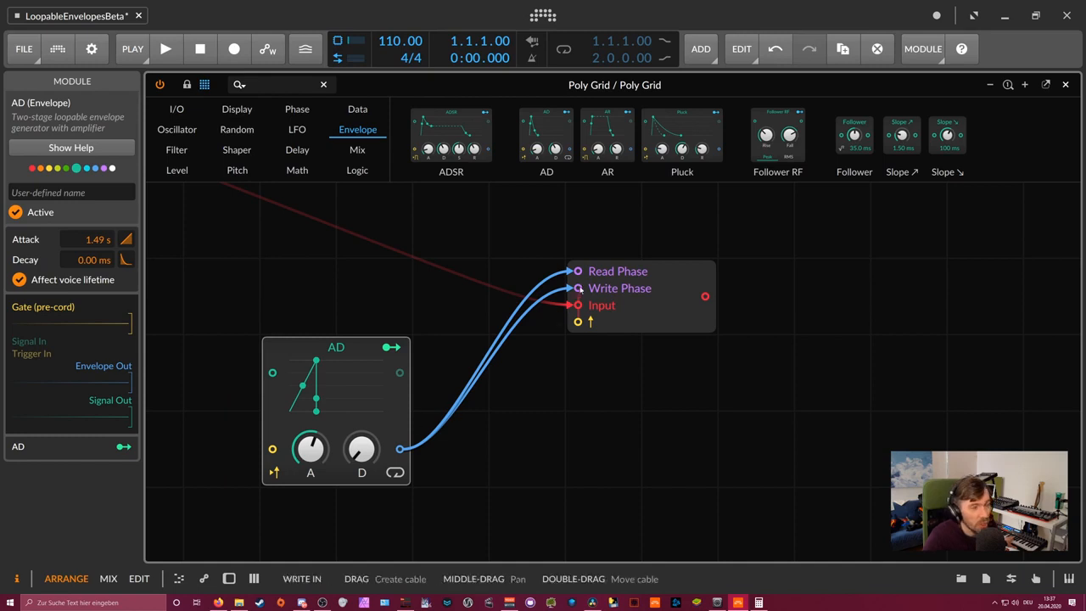
Examine the input and output signals of the Array and the oscilloscope.
{"action": "left_click", "coordinate": [618, 272]}
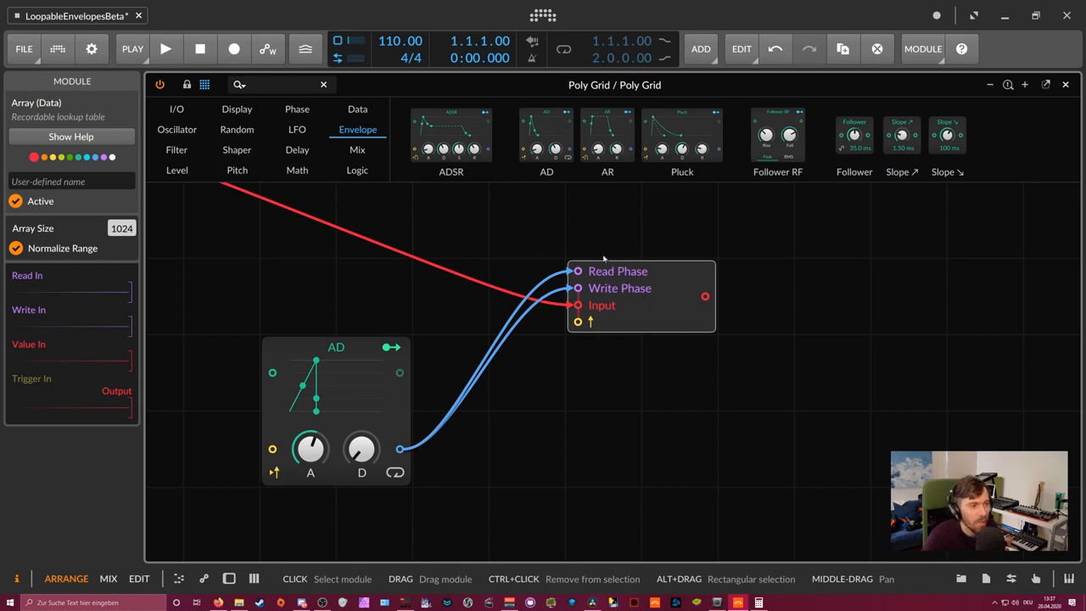
{"action": "left_click_drag", "start_coordinate": [605, 258], "coordinate": [696, 322]}
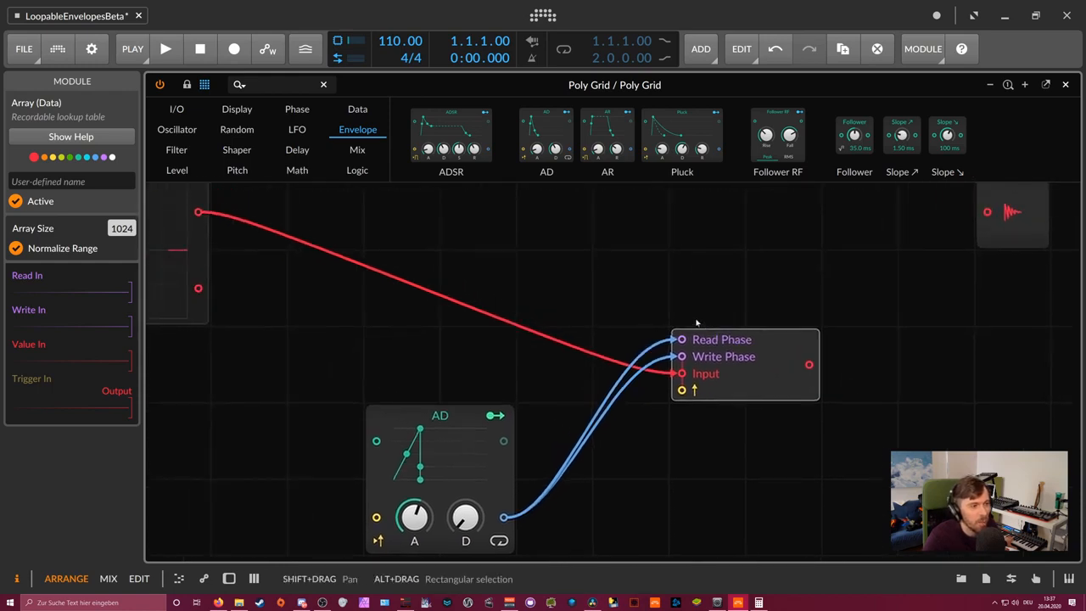
{"action": "left_click", "coordinate": [205, 223]}
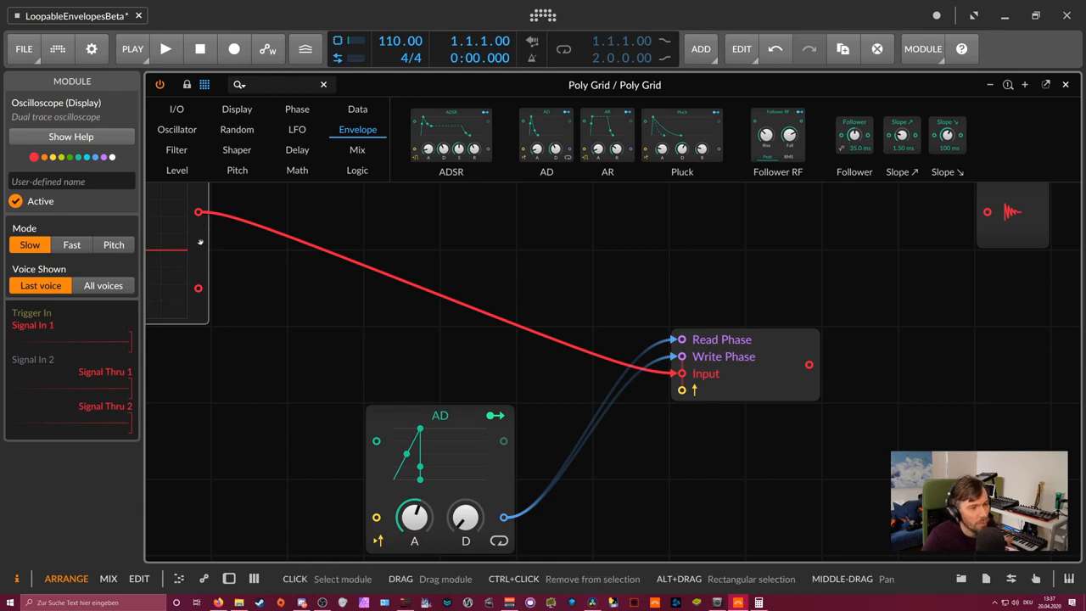
{"action": "left_click_drag", "start_coordinate": [407, 304], "coordinate": [313, 253]}
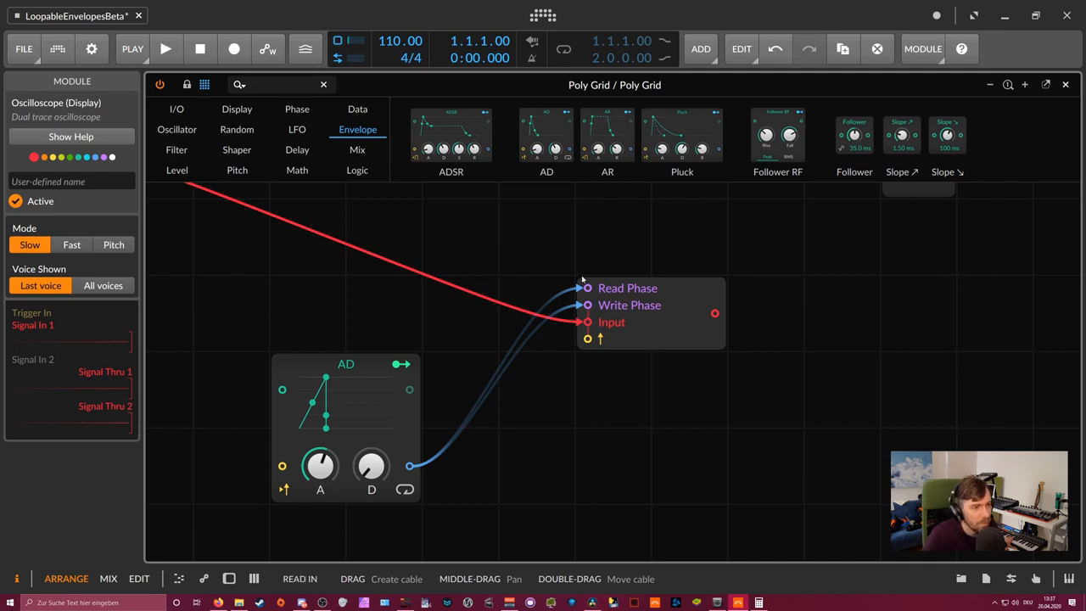
{"action": "left_click_drag", "start_coordinate": [589, 262], "coordinate": [617, 288]}
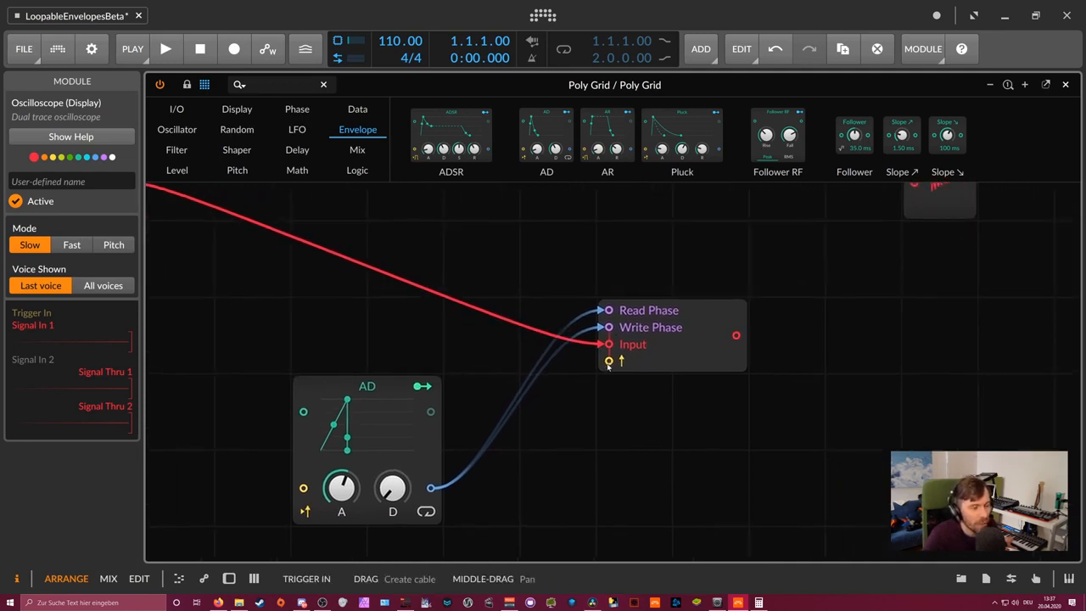
{"action": "left_click", "coordinate": [650, 365]}
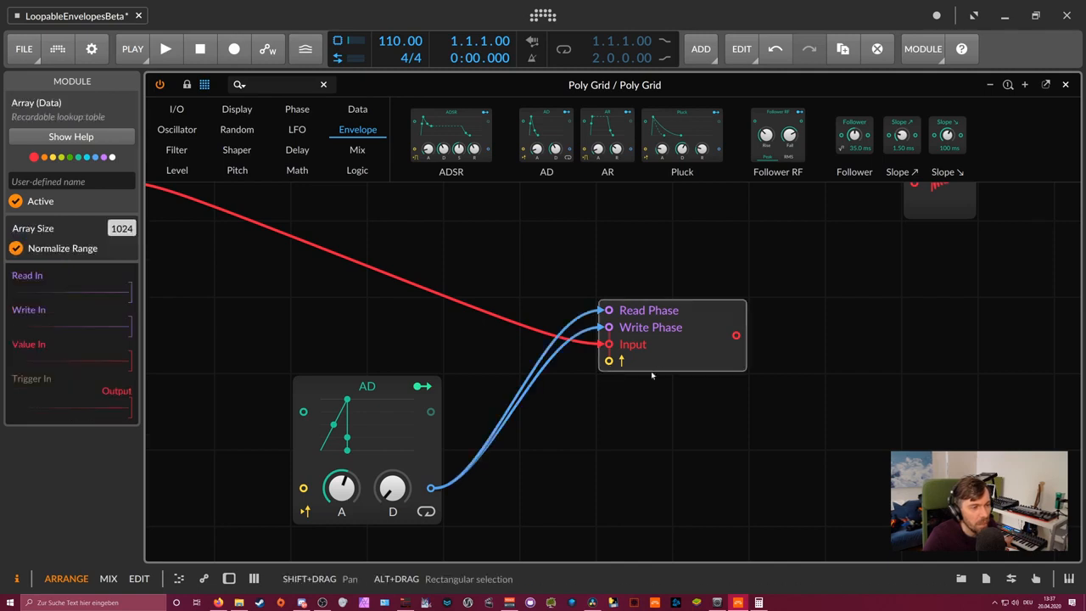
Add an LFO with the Teeth waveshape below the Array and connect its output to the Array's trigger input.
{"action": "left_click", "coordinate": [359, 131]}
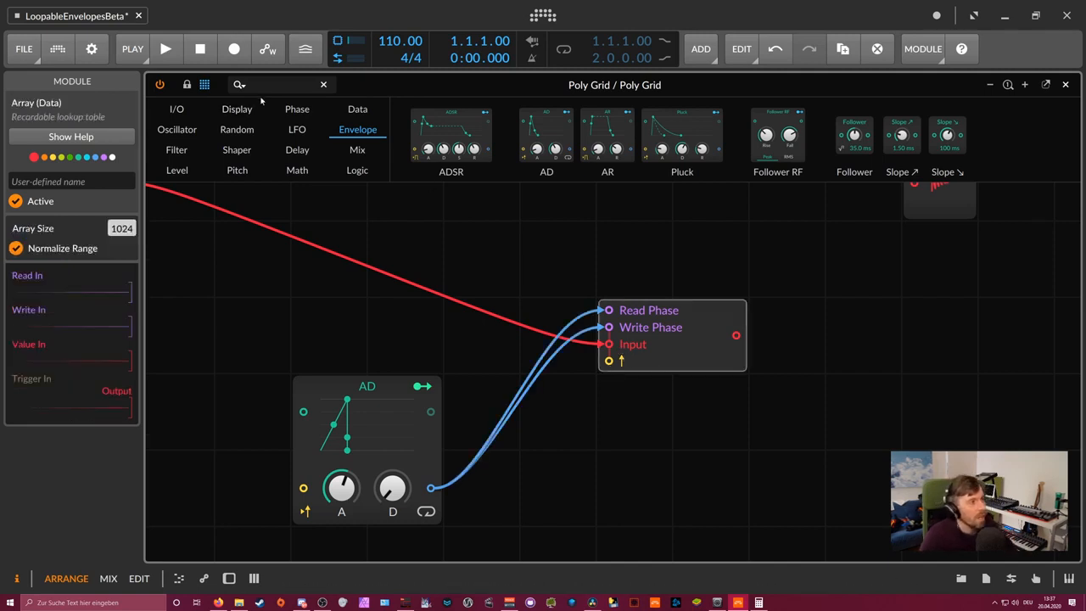
{"action": "left_click", "coordinate": [297, 129]}
{"action": "left_click_drag", "start_coordinate": [447, 166], "coordinate": [596, 477]}
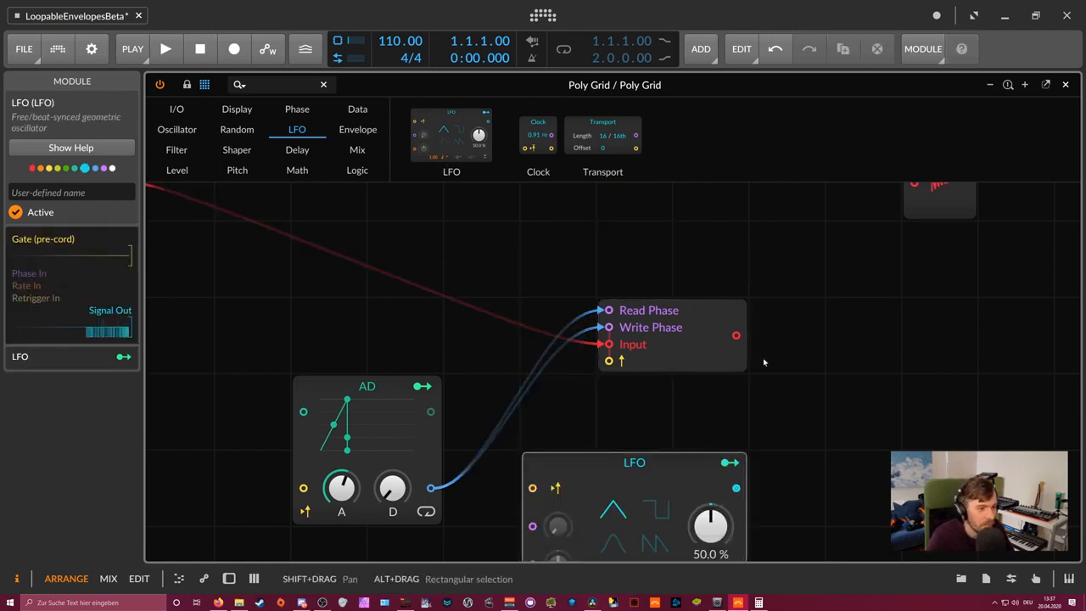
{"action": "left_click_drag", "start_coordinate": [797, 386], "coordinate": [767, 315]}
{"action": "left_click", "coordinate": [632, 476]}
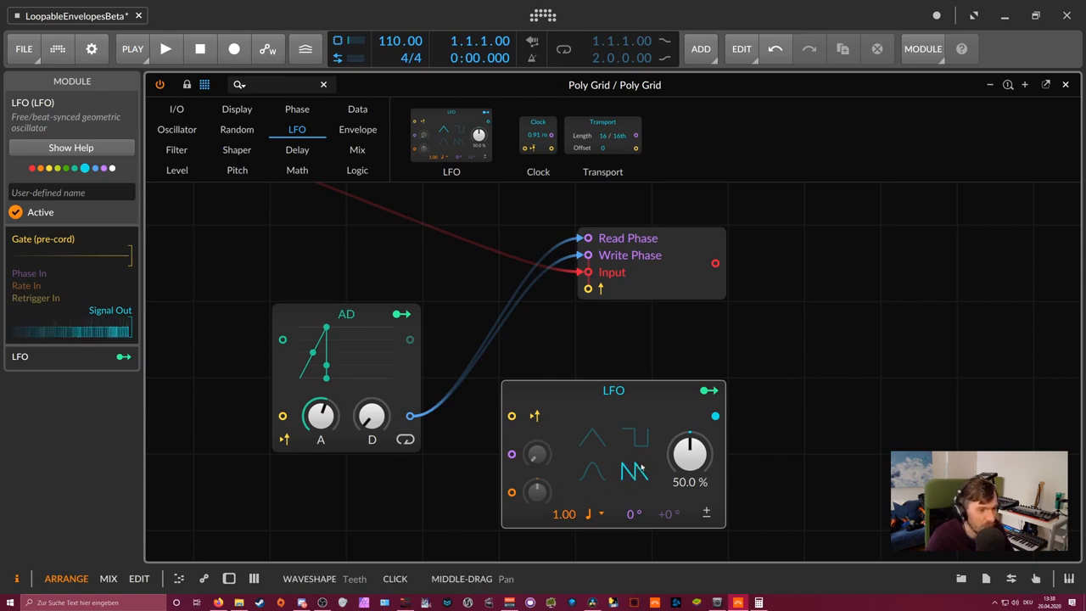
{"action": "left_click_drag", "start_coordinate": [715, 416], "coordinate": [589, 289]}
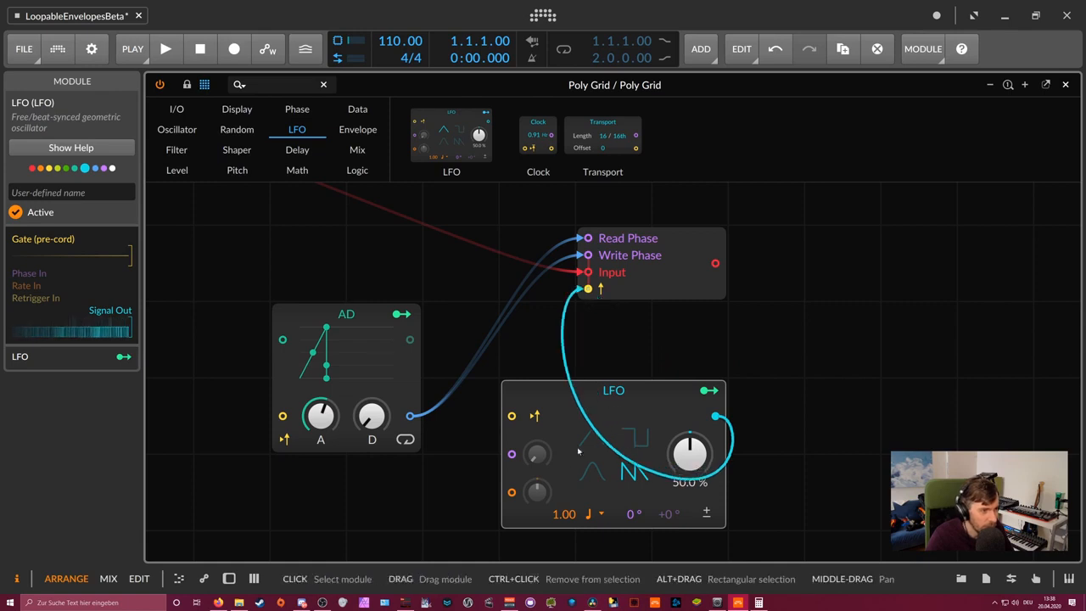
Set the LFO's rate to 32.00 kHz and move the LFO one grid cell left.
{"action": "left_click", "coordinate": [595, 514]}
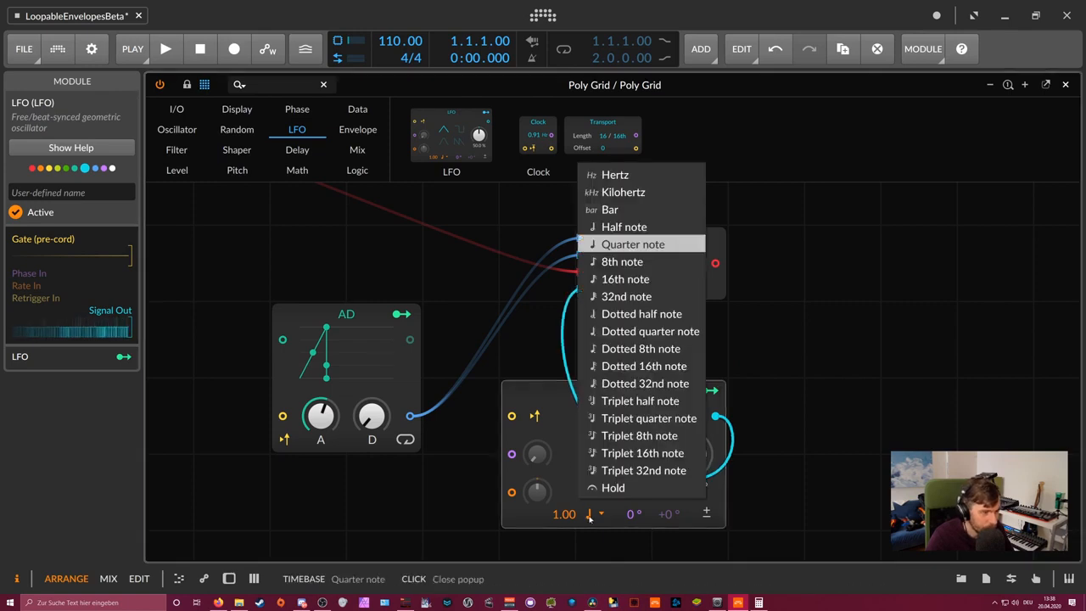
{"action": "left_click", "coordinate": [636, 193]}
{"action": "left_click_drag", "start_coordinate": [566, 521], "coordinate": [482, 416]}
{"action": "left_click", "coordinate": [498, 515], "text": "ctrl"}
{"action": "left_click", "coordinate": [488, 516]}
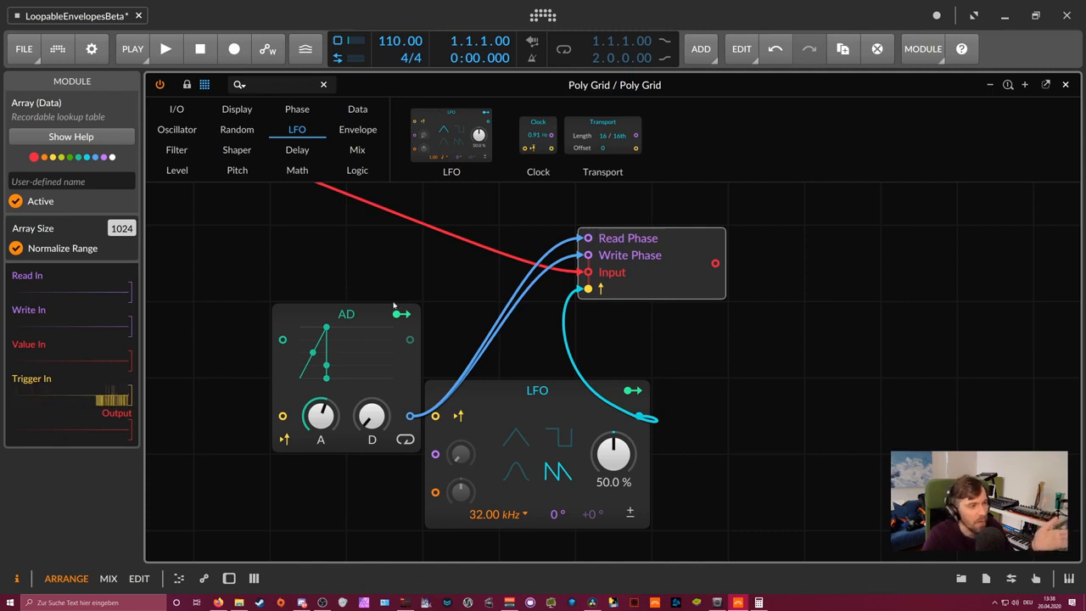
Move the AD envelope one grid cell up and left, and the LFO one grid cell left, to space out the modules.
{"action": "left_click", "coordinate": [344, 329]}
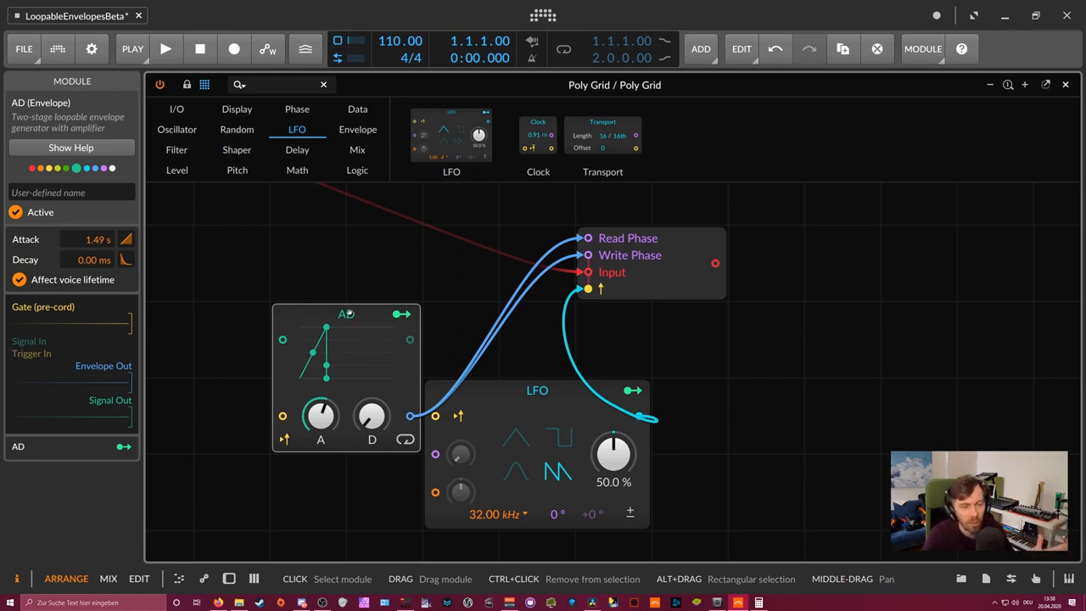
{"action": "left_click", "coordinate": [606, 277]}
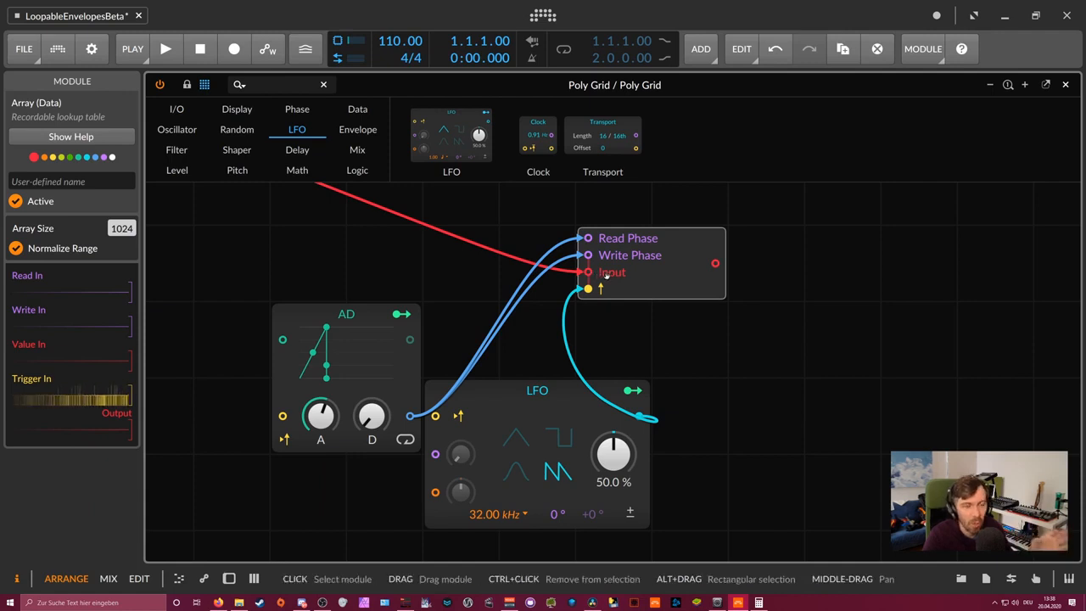
{"action": "left_click", "coordinate": [578, 391]}
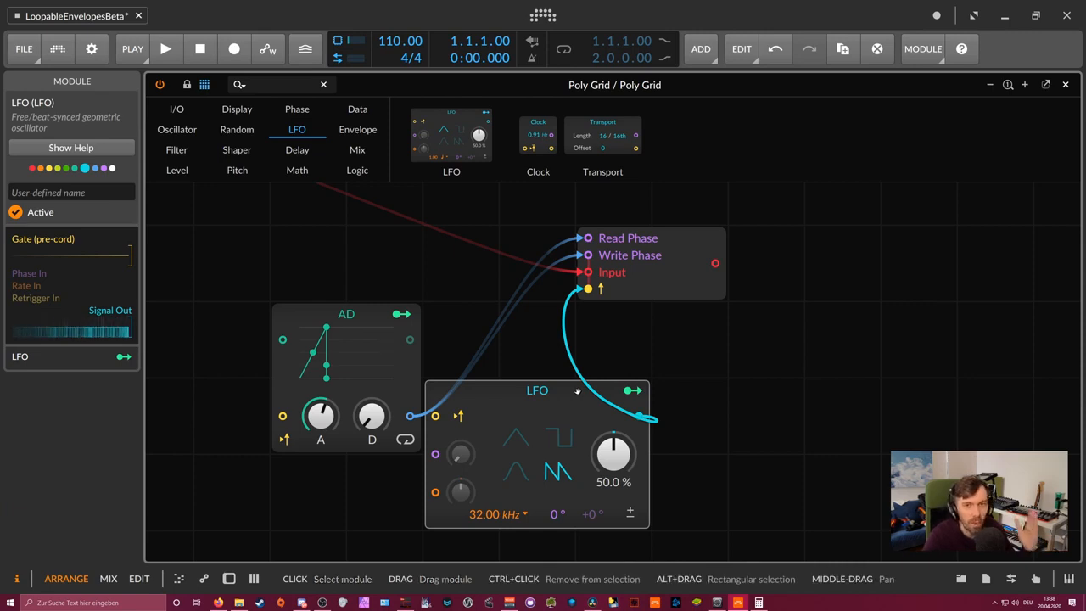
{"action": "left_click_drag", "start_coordinate": [365, 315], "coordinate": [289, 240]}
{"action": "left_click_drag", "start_coordinate": [554, 390], "coordinate": [477, 390]}
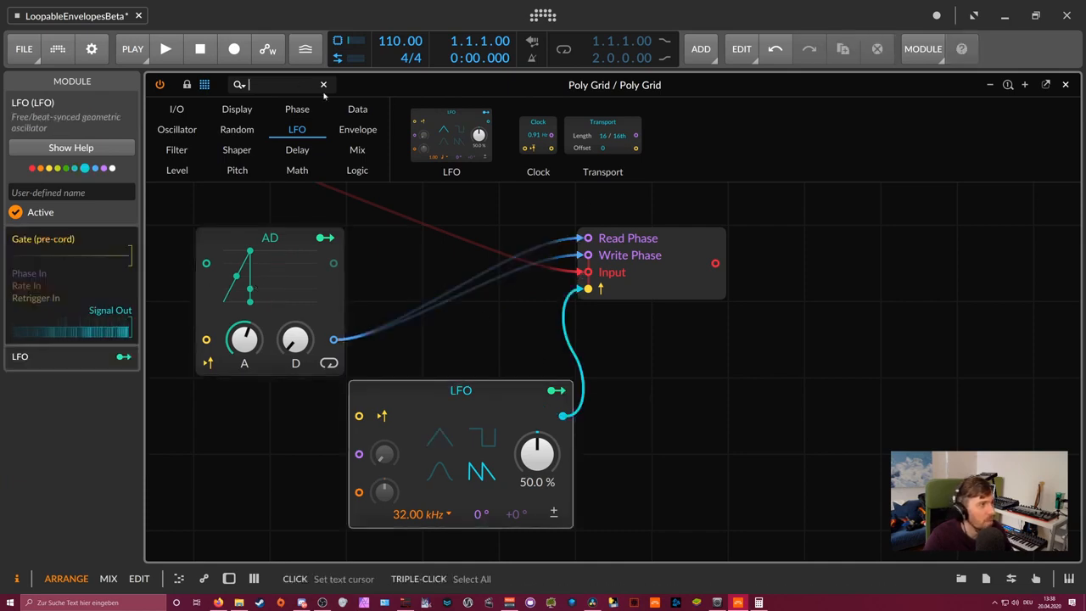
Place an Oscilloscope on the Array's output and move the Audio Out module directly behind it so both are wired in series.
{"action": "left_click", "coordinate": [240, 110]}
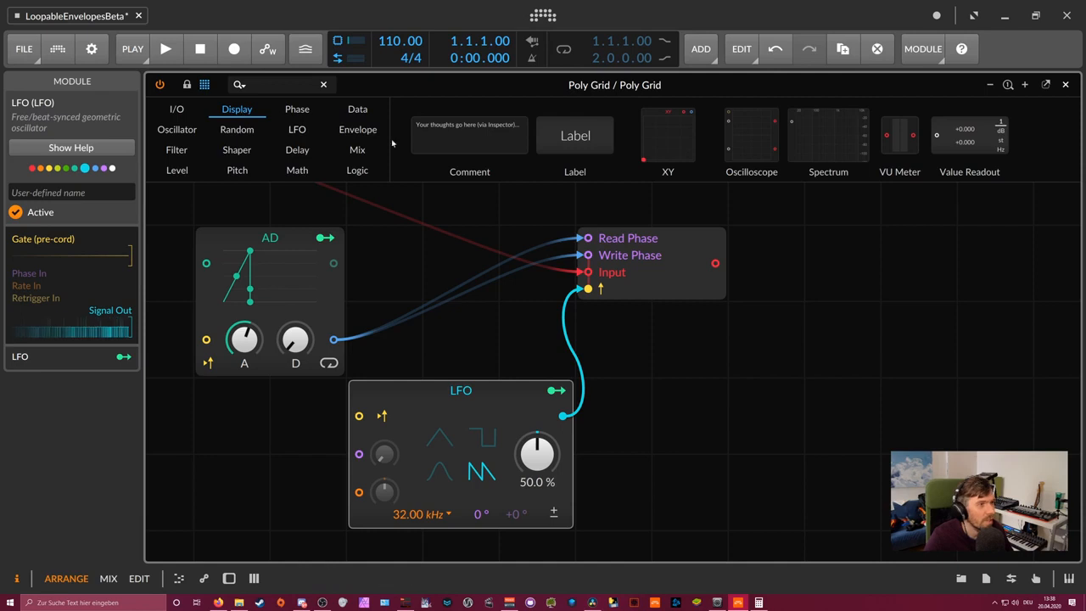
{"action": "left_click_drag", "start_coordinate": [752, 135], "coordinate": [771, 246]}
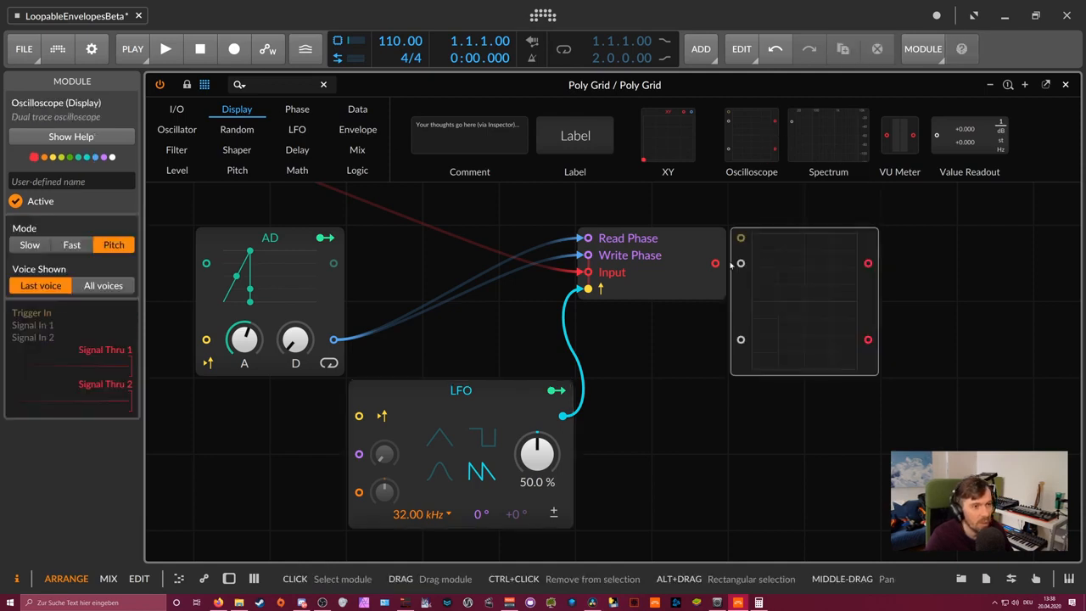
{"action": "left_click_drag", "start_coordinate": [907, 242], "coordinate": [750, 274]}
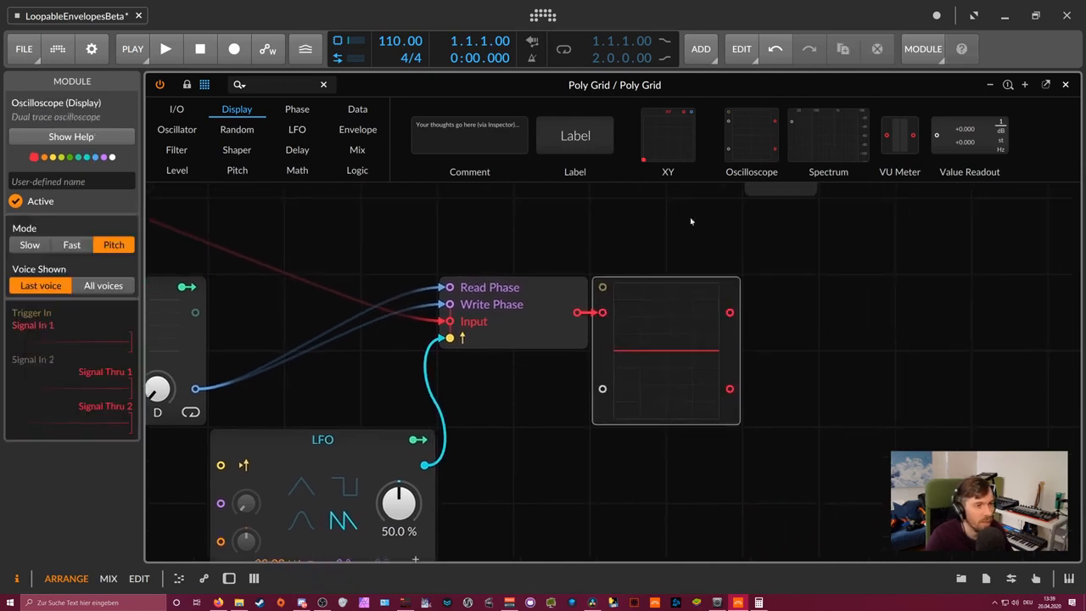
{"action": "left_click_drag", "start_coordinate": [763, 207], "coordinate": [910, 245]}
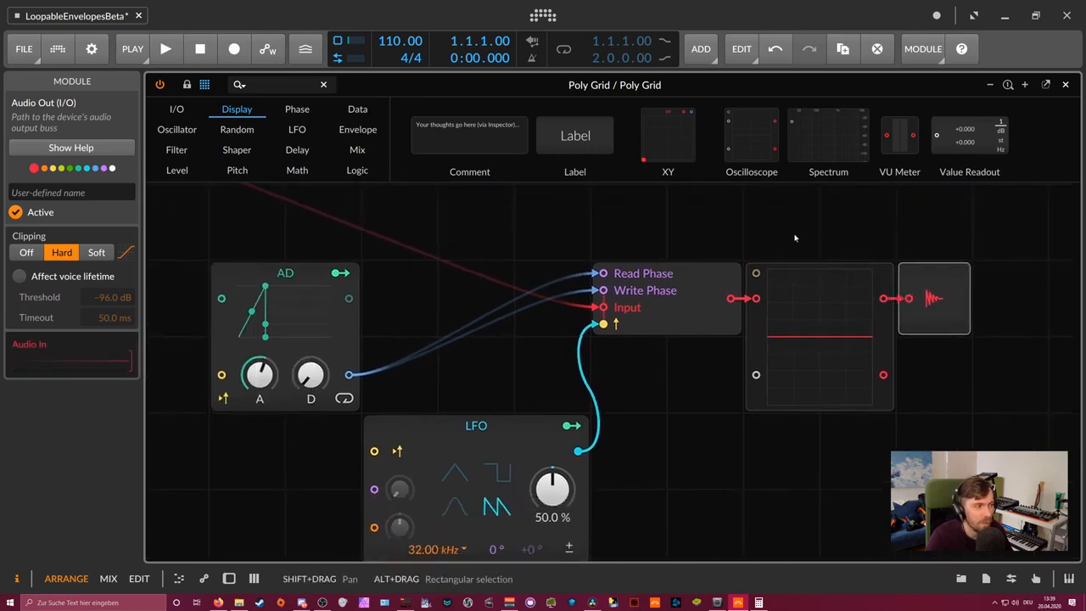
{"action": "left_click_drag", "start_coordinate": [726, 262], "coordinate": [764, 268]}
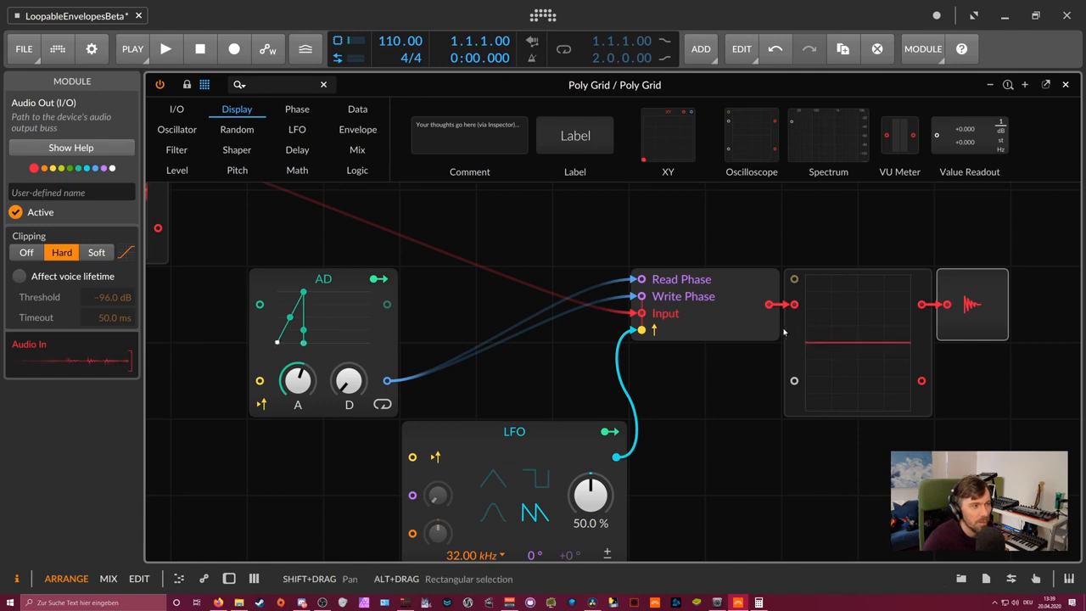
Set the AD envelope's attack to 2.93 s and move the envelope one grid cell up and left.
{"action": "mouse_move", "coordinate": [299, 385]}
{"action": "left_mouse_down"}
{"action": "mouse_move", "coordinate": [299, 423]}
{"action": "mouse_move", "coordinate": [299, 383]}
{"action": "left_mouse_up"}
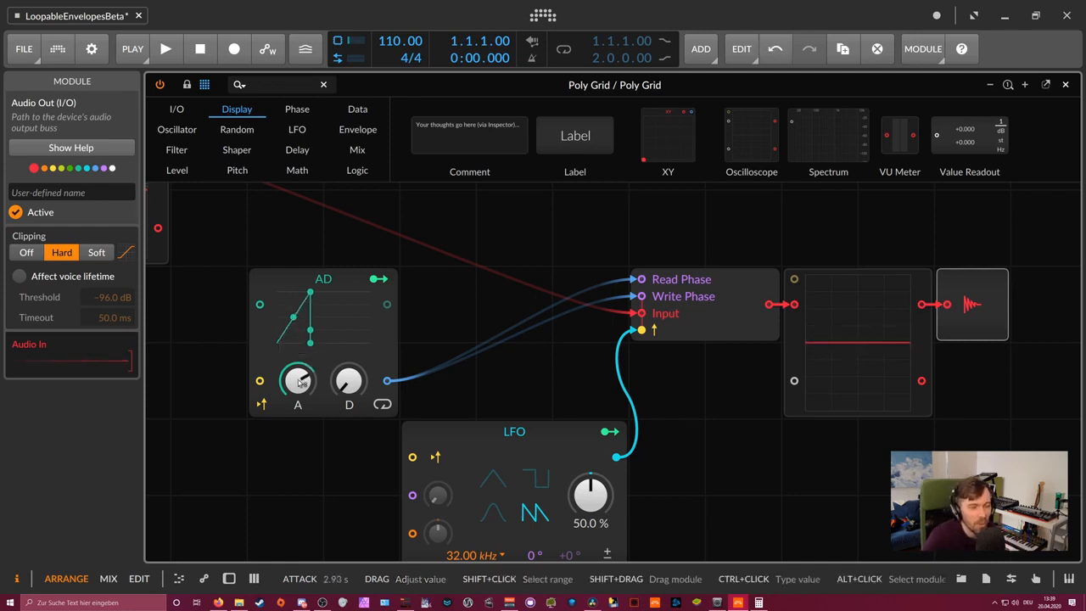
{"action": "mouse_move", "coordinate": [423, 312]}
{"action": "left_mouse_down"}
{"action": "mouse_move", "coordinate": [398, 323]}
{"action": "mouse_move", "coordinate": [425, 319]}
{"action": "mouse_move", "coordinate": [447, 270]}
{"action": "mouse_move", "coordinate": [391, 314]}
{"action": "mouse_move", "coordinate": [405, 323]}
{"action": "left_mouse_up"}
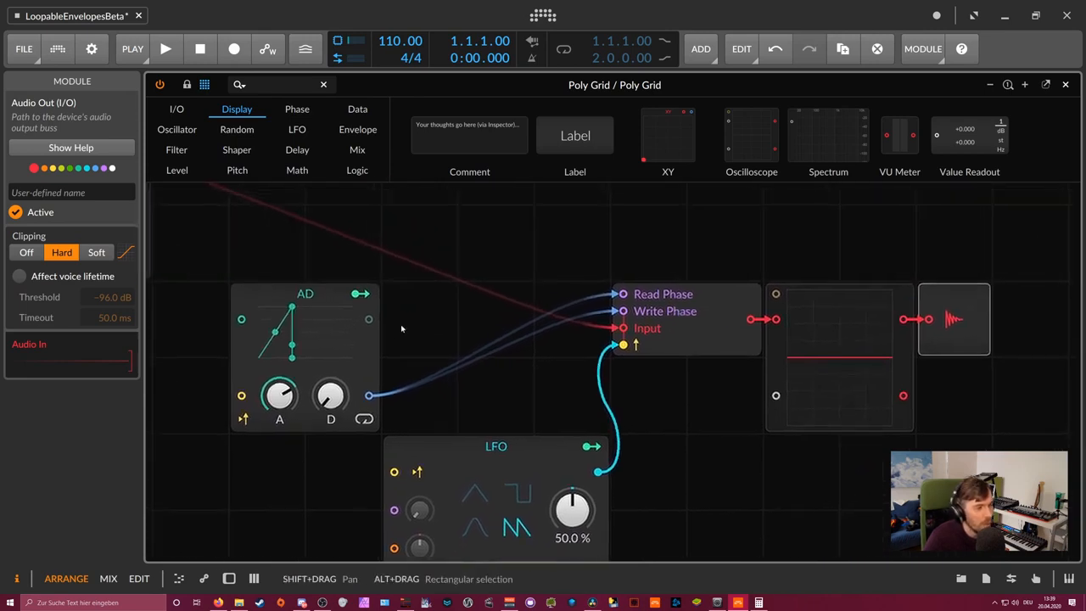
{"action": "left_click", "coordinate": [308, 299]}
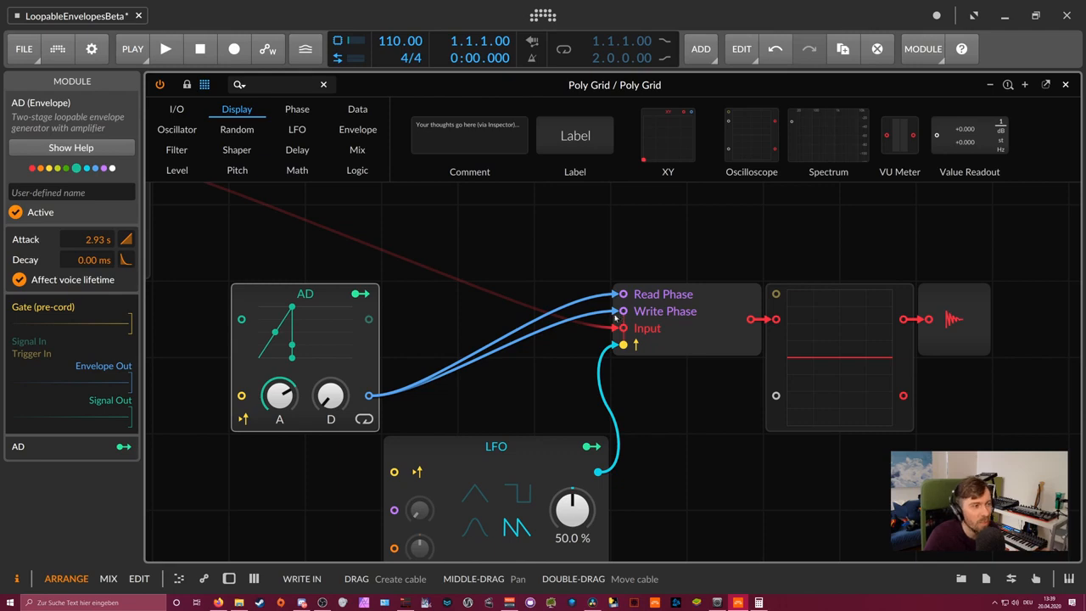
{"action": "left_click_drag", "start_coordinate": [327, 298], "coordinate": [251, 223]}
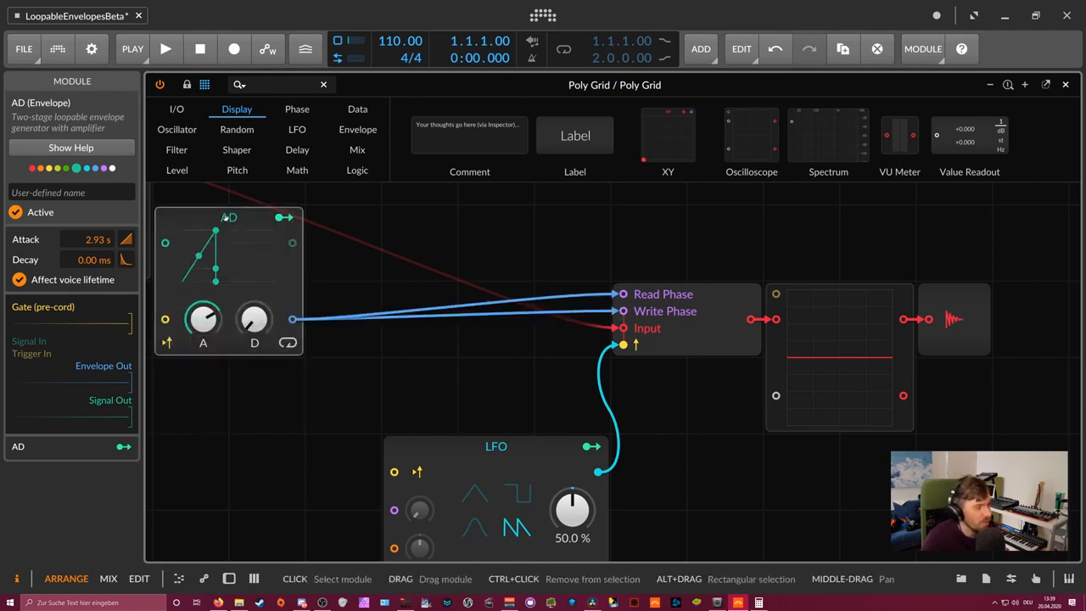
Duplicate the AD envelope directly below the original and connect the copy's envelope output to the Array's Write Phase input.
{"action": "key", "text": "ctrl+d"}
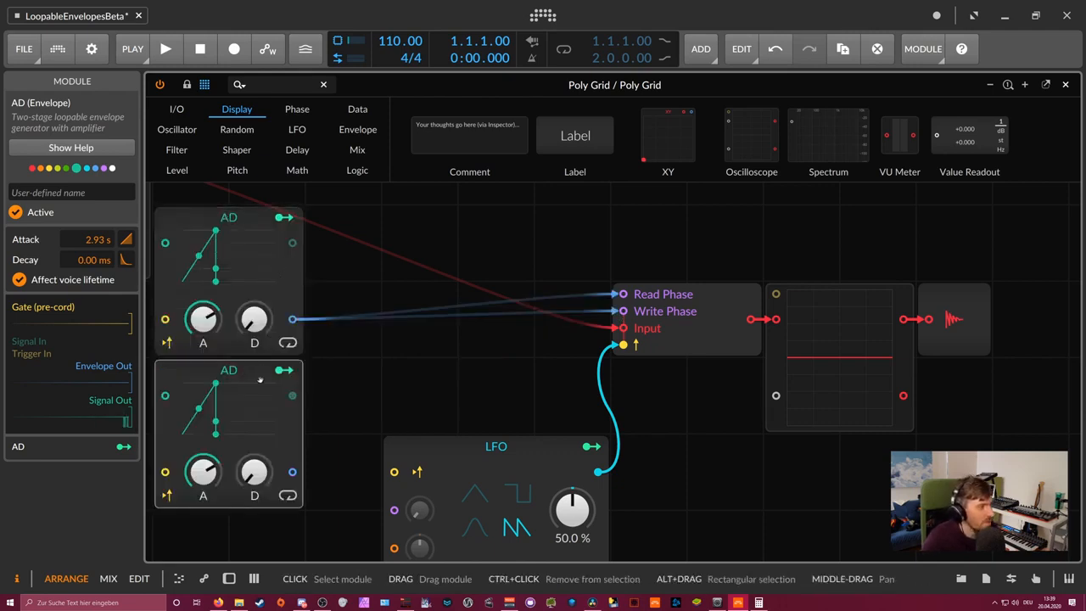
{"action": "left_click_drag", "start_coordinate": [292, 472], "coordinate": [620, 312]}
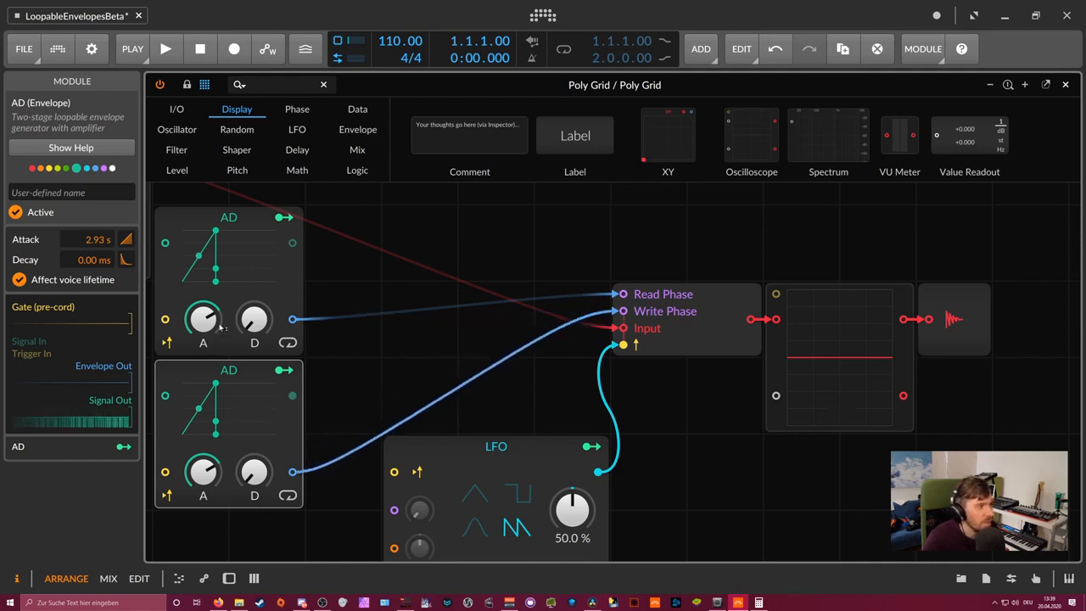
{"action": "left_click_drag", "start_coordinate": [339, 269], "coordinate": [402, 290]}
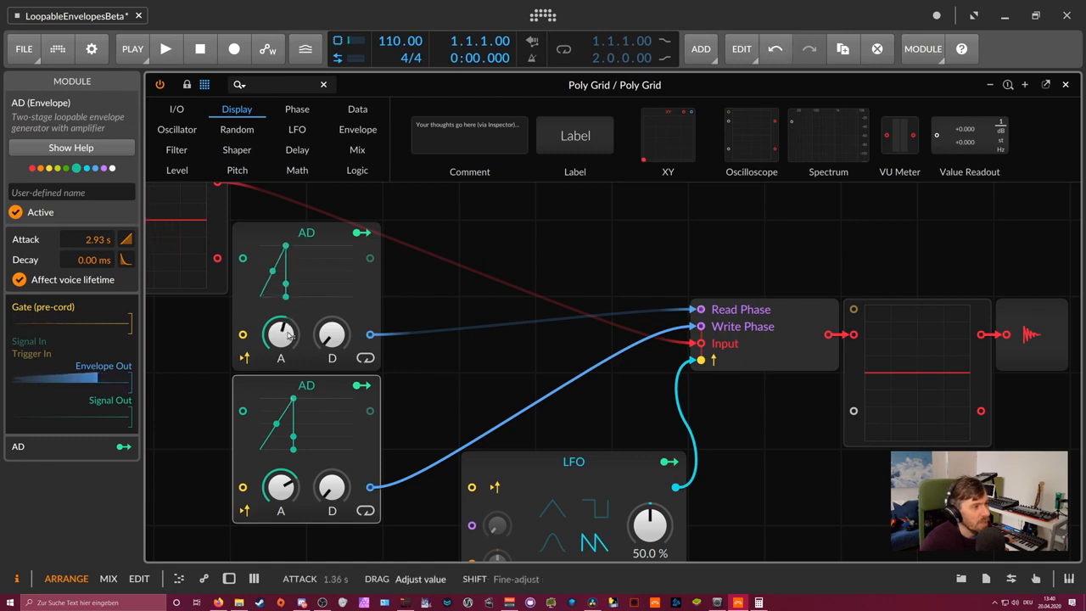
Set the upper AD envelope's attack to 1.39 s and enable looping on both AD envelopes.
{"action": "mouse_move", "coordinate": [284, 336]}
{"action": "left_mouse_down"}
{"action": "mouse_move", "coordinate": [285, 318]}
{"action": "mouse_move", "coordinate": [284, 356]}
{"action": "left_mouse_up"}
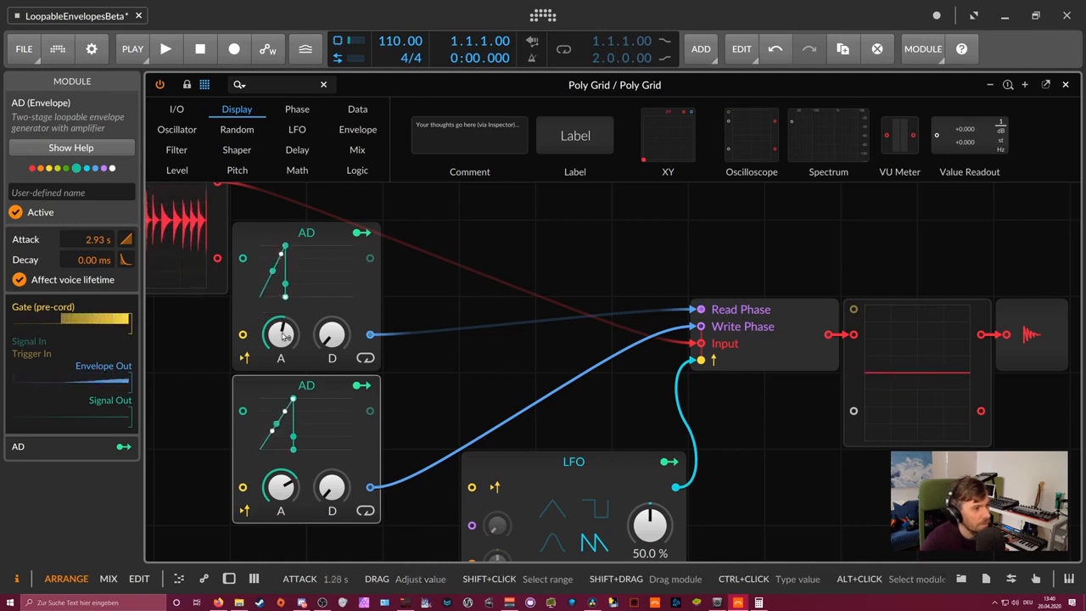
{"action": "mouse_move", "coordinate": [284, 337]}
{"action": "left_mouse_down"}
{"action": "mouse_move", "coordinate": [284, 346]}
{"action": "mouse_move", "coordinate": [285, 334]}
{"action": "left_mouse_up"}
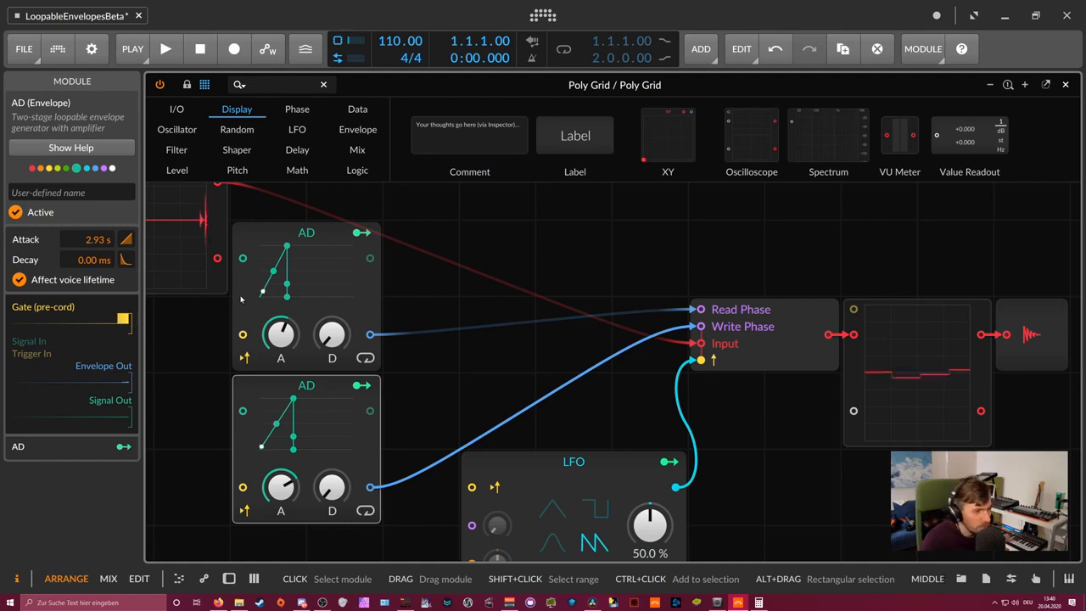
{"action": "left_click_drag", "start_coordinate": [271, 277], "coordinate": [269, 285]}
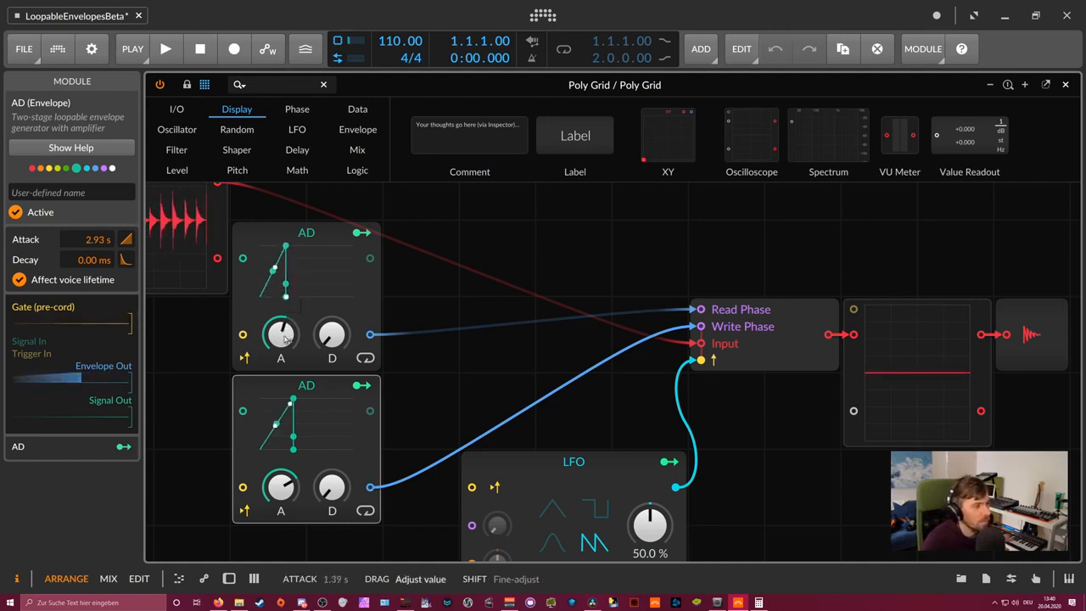
{"action": "left_click", "coordinate": [365, 358]}
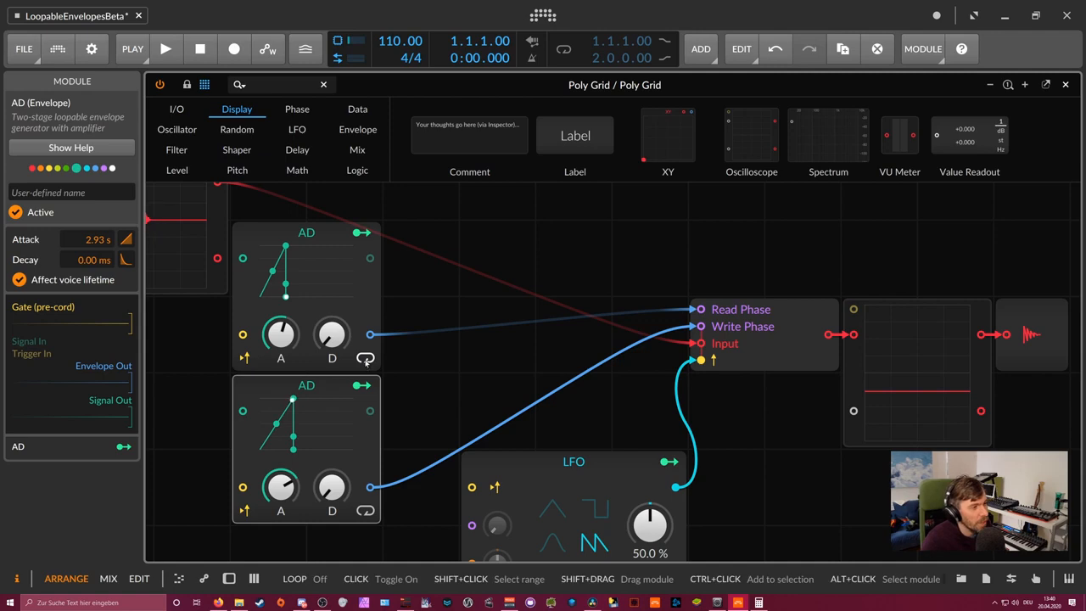
{"action": "left_click", "coordinate": [366, 511]}
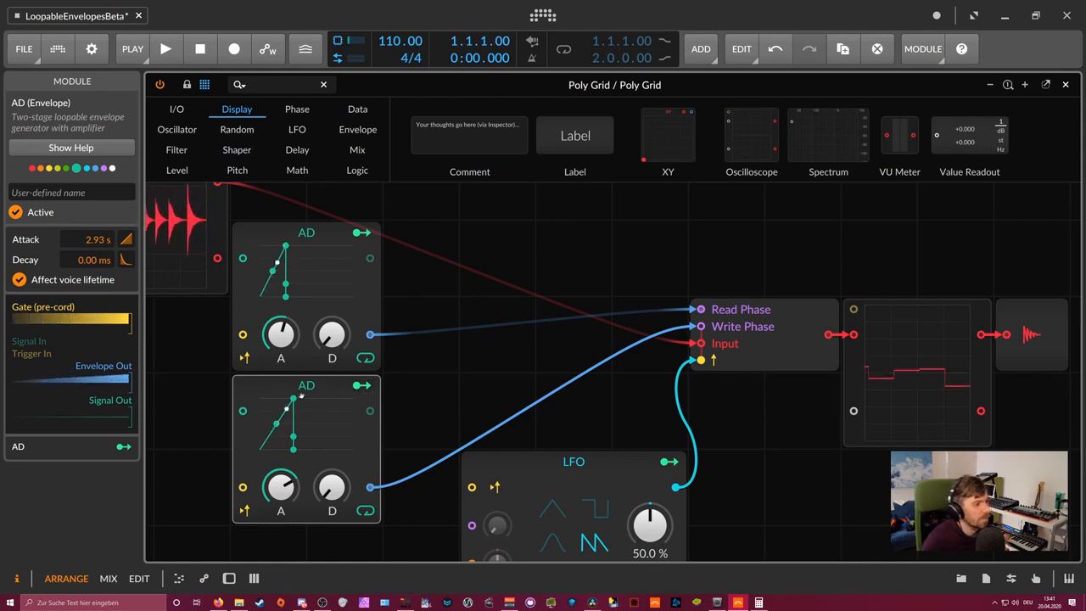
Try shorter attacks on the looping envelopes, about 155 ms on the upper AD and 212 ms on the lower AD.
{"action": "left_click_drag", "start_coordinate": [300, 395], "coordinate": [276, 424]}
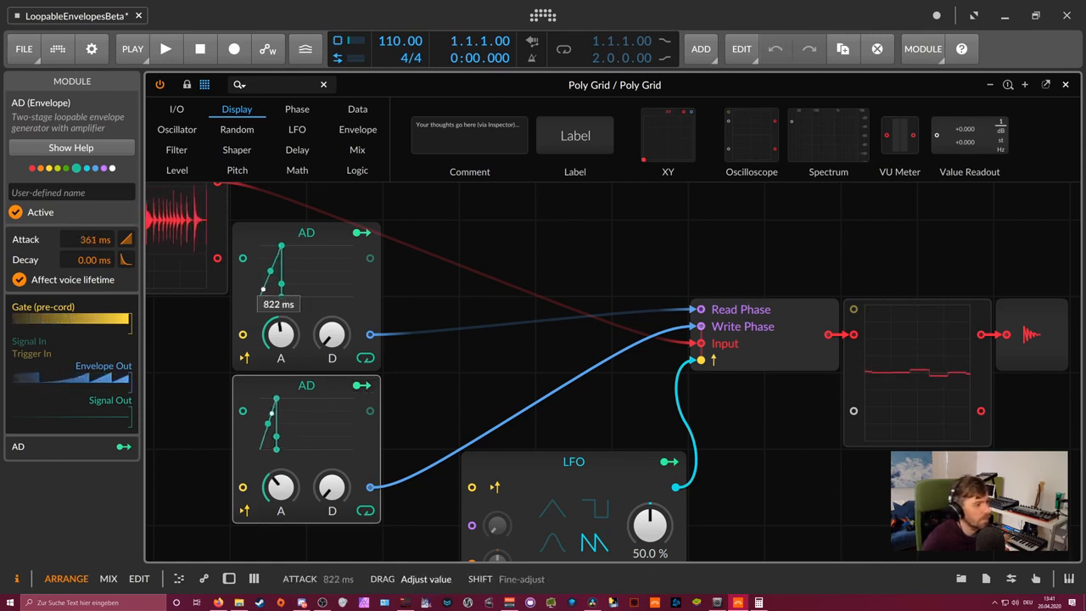
{"action": "mouse_move", "coordinate": [281, 334]}
{"action": "left_mouse_down"}
{"action": "mouse_move", "coordinate": [281, 355]}
{"action": "mouse_move", "coordinate": [297, 334]}
{"action": "left_mouse_up"}
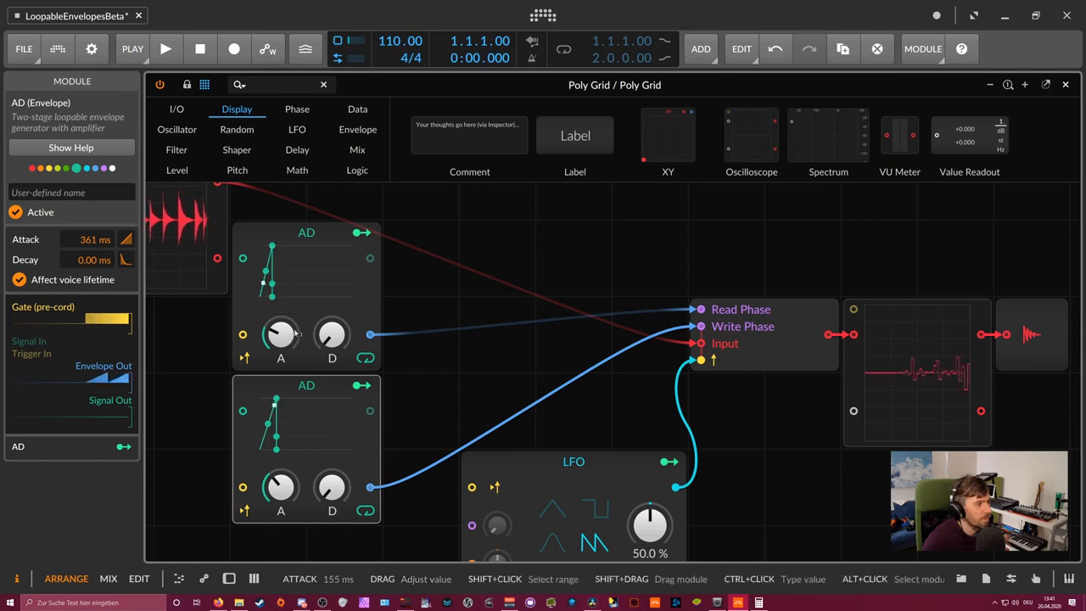
{"action": "left_click_drag", "start_coordinate": [282, 488], "coordinate": [283, 479]}
{"action": "mouse_move", "coordinate": [283, 337]}
{"action": "left_mouse_down"}
{"action": "mouse_move", "coordinate": [283, 312]}
{"action": "mouse_move", "coordinate": [283, 334]}
{"action": "left_mouse_up"}
{"action": "left_click_drag", "start_coordinate": [281, 487], "coordinate": [281, 499]}
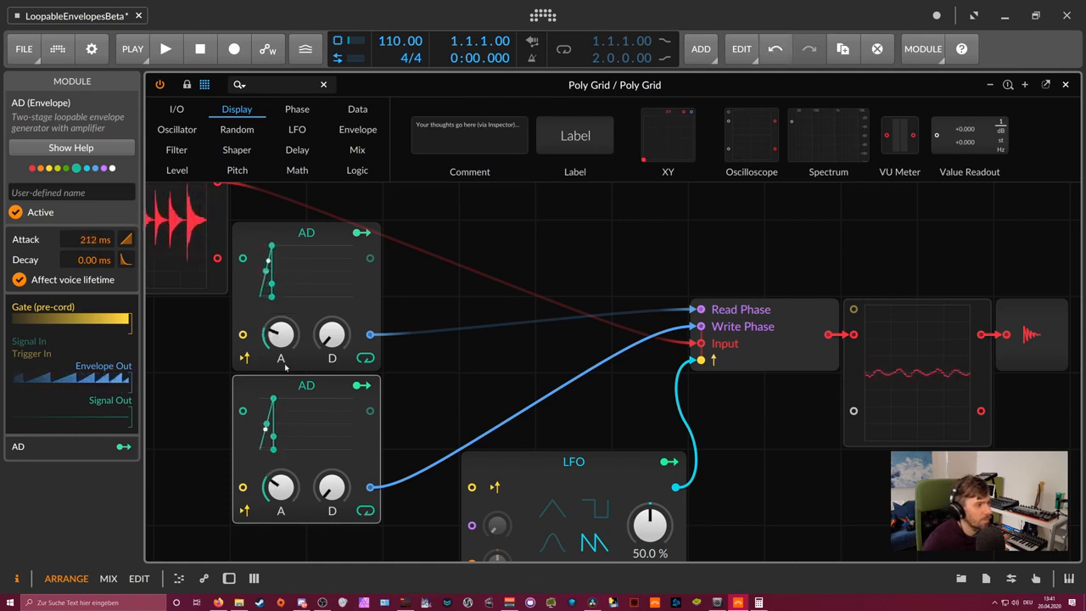
Lengthen the attacks of both looping AD envelopes, raising the upper one past 1 s and setting the lower one to 1.76 s.
{"action": "left_click_drag", "start_coordinate": [281, 336], "coordinate": [281, 328]}
{"action": "left_click_drag", "start_coordinate": [280, 488], "coordinate": [281, 481]}
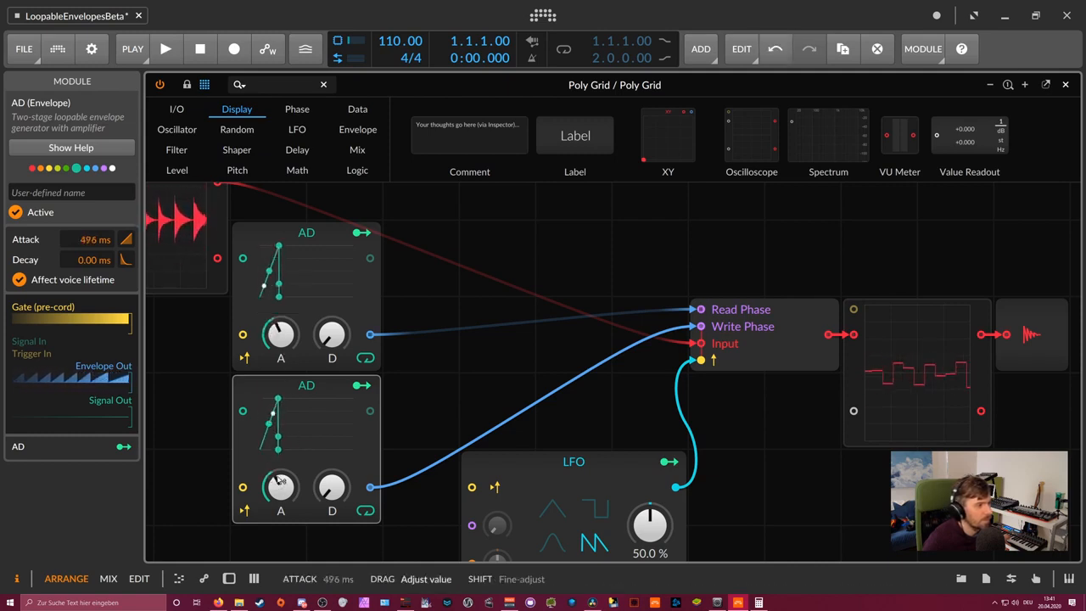
{"action": "left_click_drag", "start_coordinate": [281, 333], "coordinate": [280, 322]}
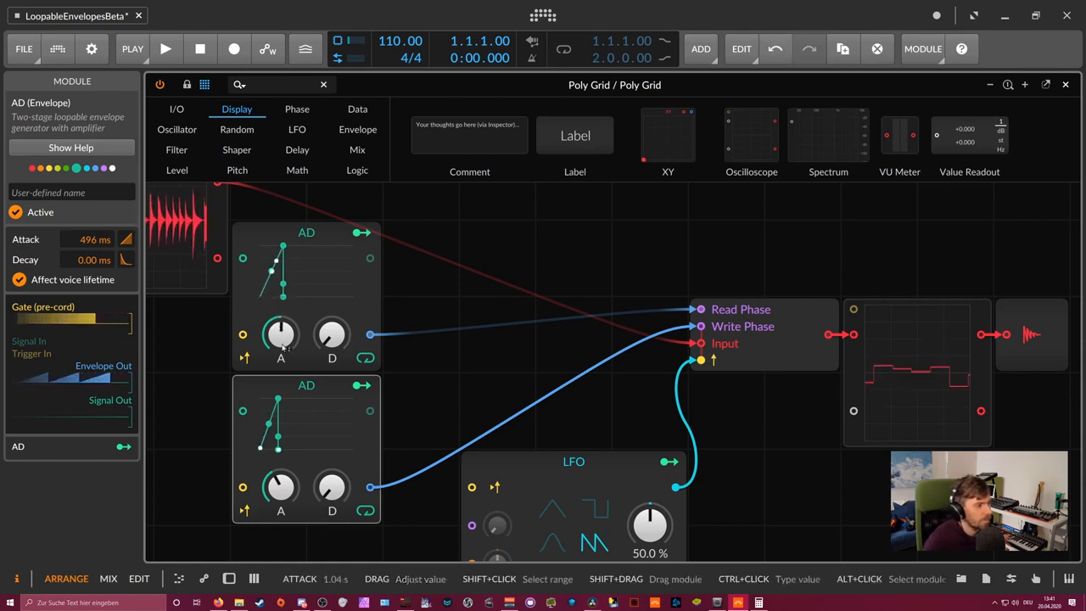
{"action": "left_click_drag", "start_coordinate": [280, 487], "coordinate": [280, 477]}
{"action": "left_click_drag", "start_coordinate": [283, 351], "coordinate": [282, 351]}
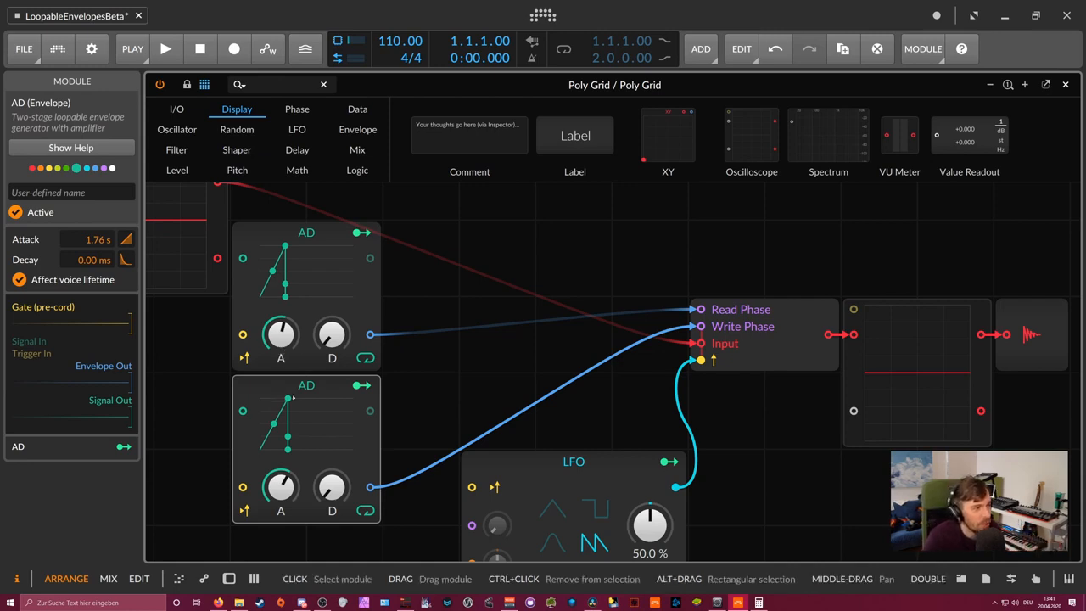
{"action": "left_click_drag", "start_coordinate": [218, 381], "coordinate": [250, 349]}
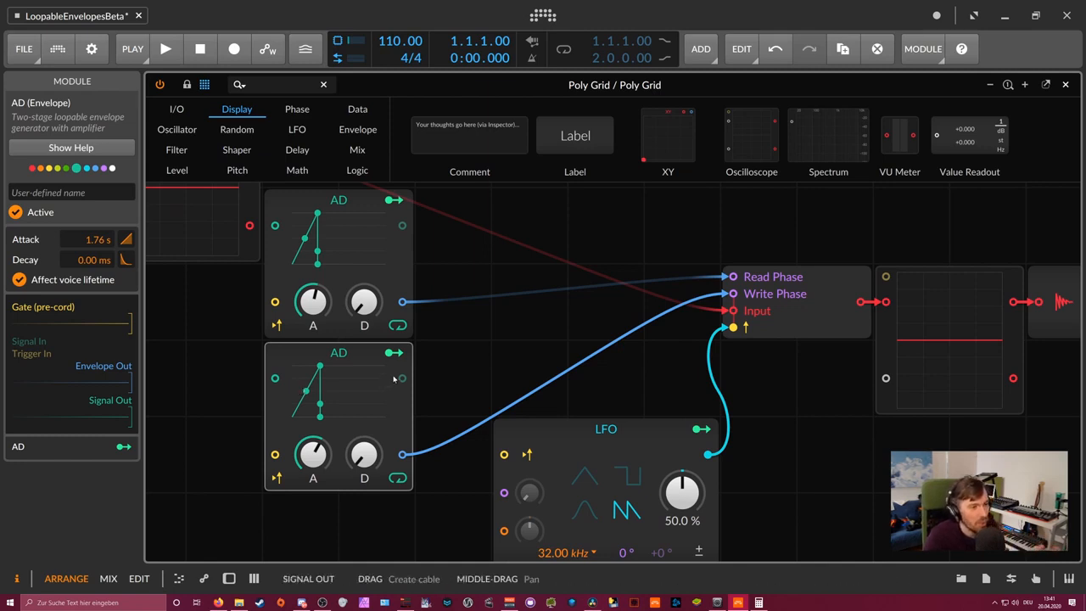
{"action": "left_click_drag", "start_coordinate": [490, 366], "coordinate": [502, 412]}
{"action": "left_click", "coordinate": [530, 412]}
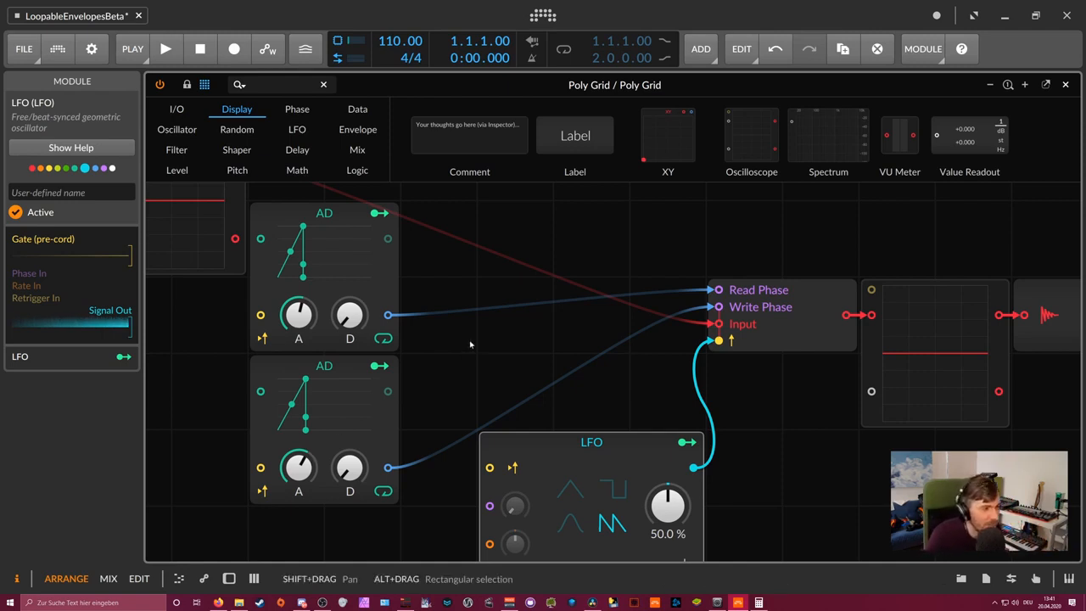
{"action": "left_click_drag", "start_coordinate": [467, 352], "coordinate": [489, 351]}
{"action": "left_click_drag", "start_coordinate": [548, 391], "coordinate": [523, 349]}
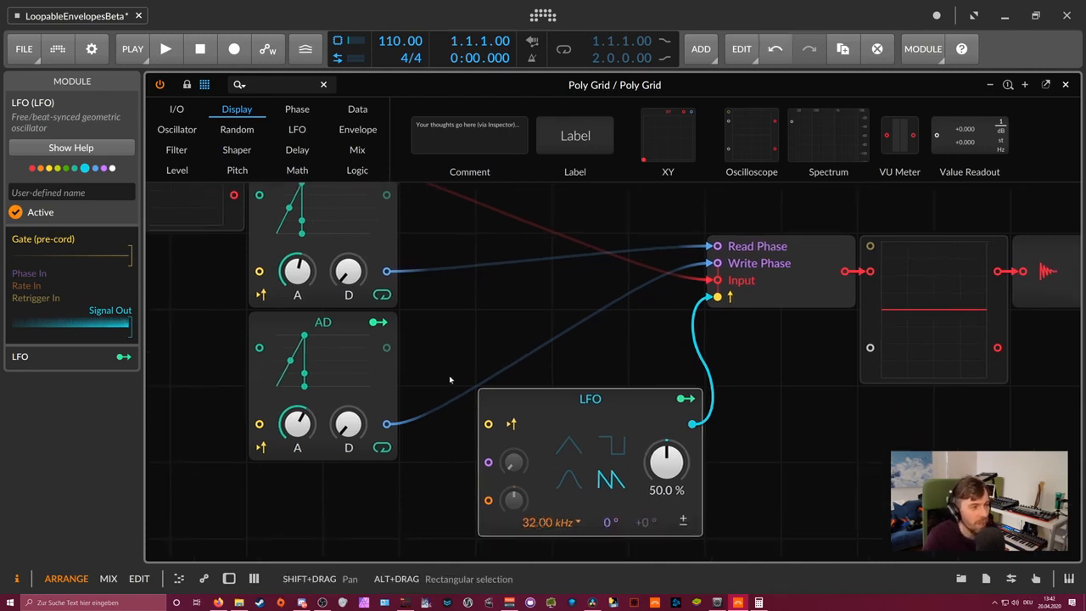
{"action": "left_click_drag", "start_coordinate": [449, 376], "coordinate": [479, 410]}
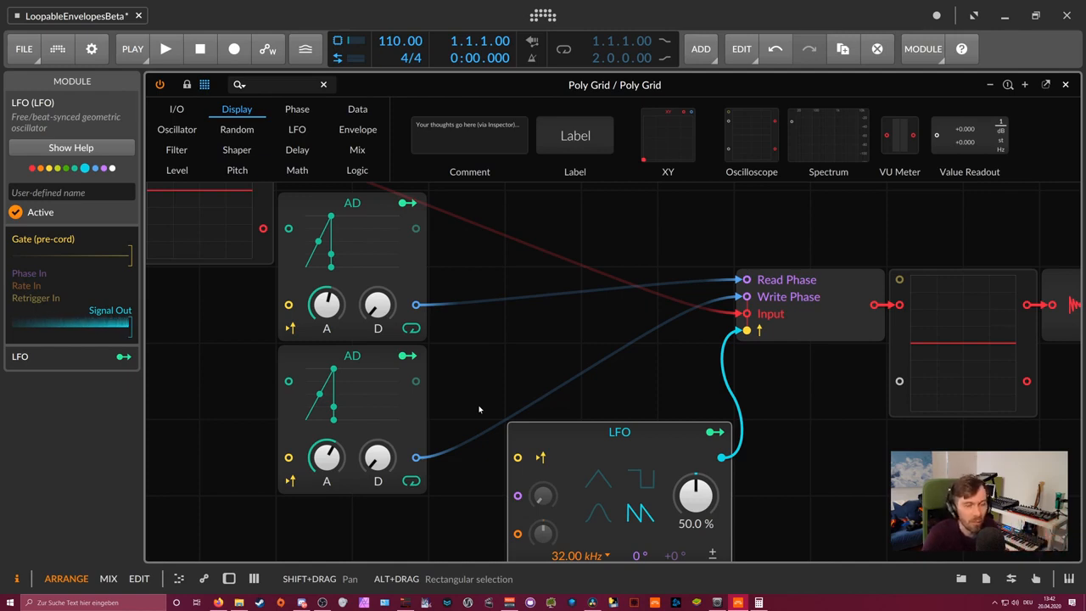
{"action": "left_click_drag", "start_coordinate": [477, 384], "coordinate": [486, 401]}
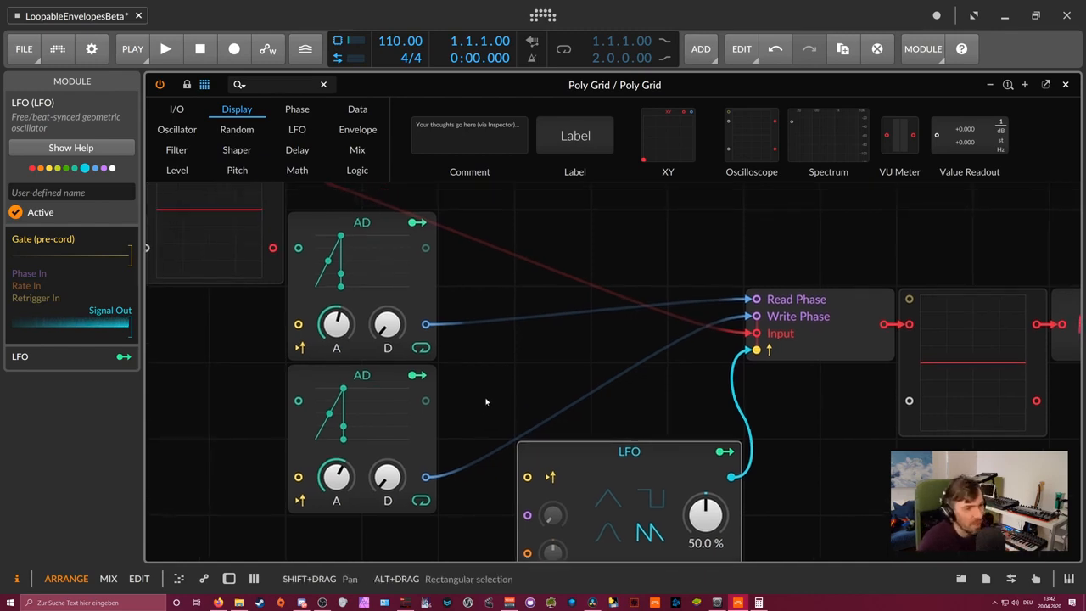
Set the upper AD envelope to a 33.3 ms attack with a longer decay, and the lower AD's attack to 425 ms.
{"action": "mouse_move", "coordinate": [336, 477]}
{"action": "left_mouse_down"}
{"action": "mouse_move", "coordinate": [336, 465]}
{"action": "mouse_move", "coordinate": [340, 474]}
{"action": "left_mouse_up"}
{"action": "left_click_drag", "start_coordinate": [336, 324], "coordinate": [336, 339]}
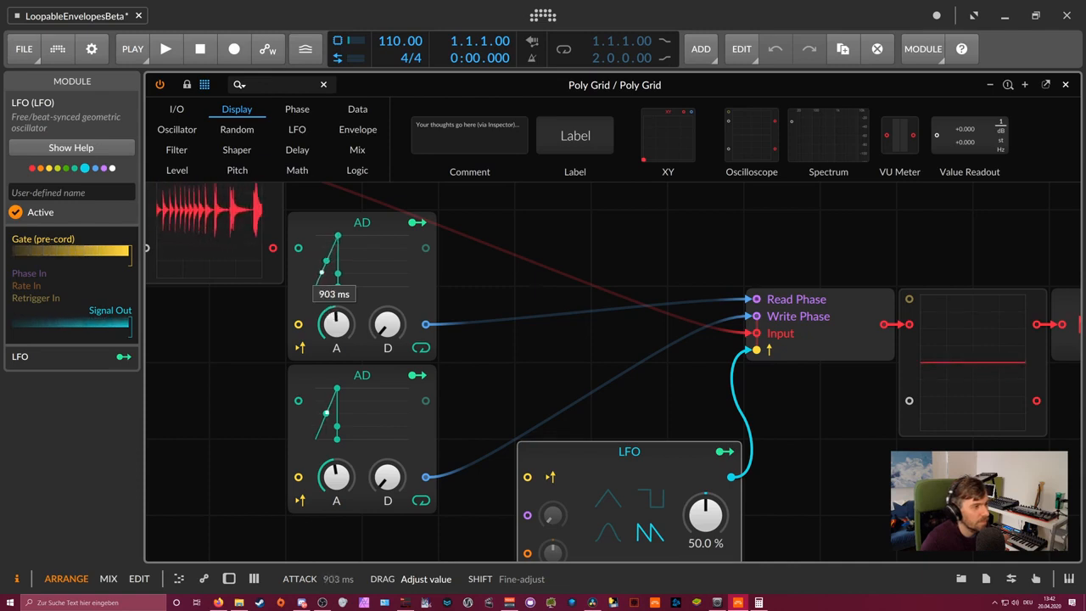
{"action": "mouse_move", "coordinate": [336, 339]}
{"action": "left_mouse_down"}
{"action": "mouse_move", "coordinate": [372, 322]}
{"action": "mouse_move", "coordinate": [336, 336]}
{"action": "left_mouse_up"}
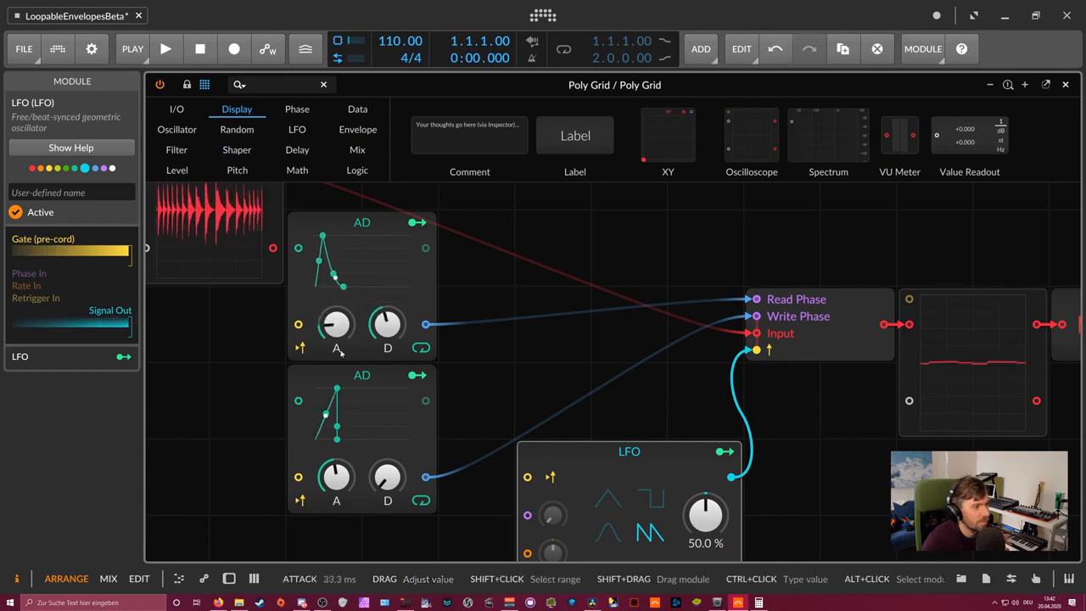
{"action": "left_click_drag", "start_coordinate": [336, 477], "coordinate": [336, 465]}
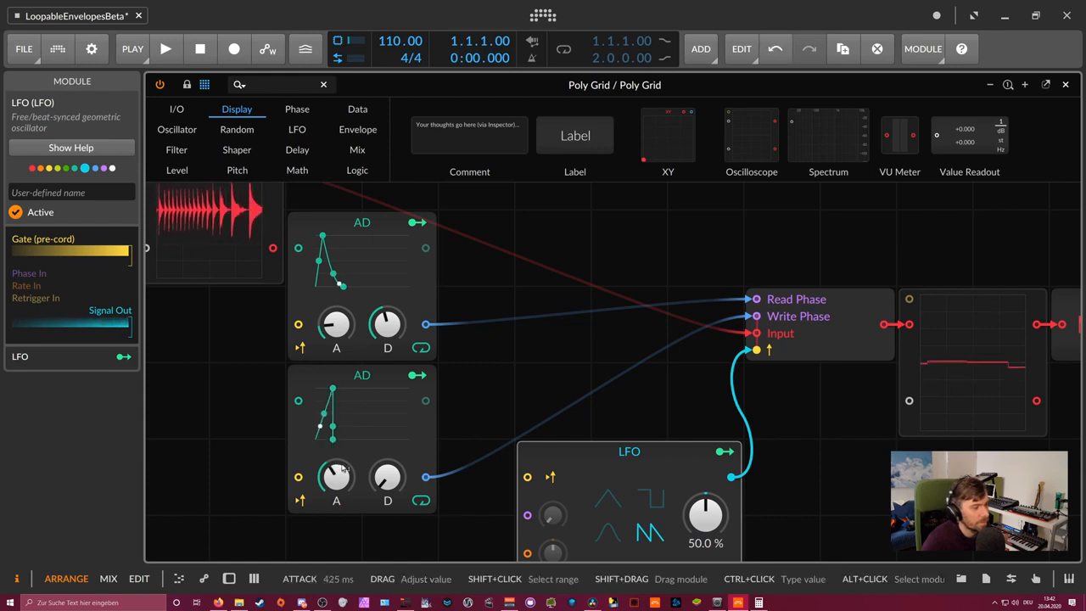
Search the modules for "selec" and place two Select modules, one below the other, in the empty area above the LFO.
{"action": "left_click_drag", "start_coordinate": [475, 344], "coordinate": [432, 299]}
{"action": "left_click", "coordinate": [283, 84]}
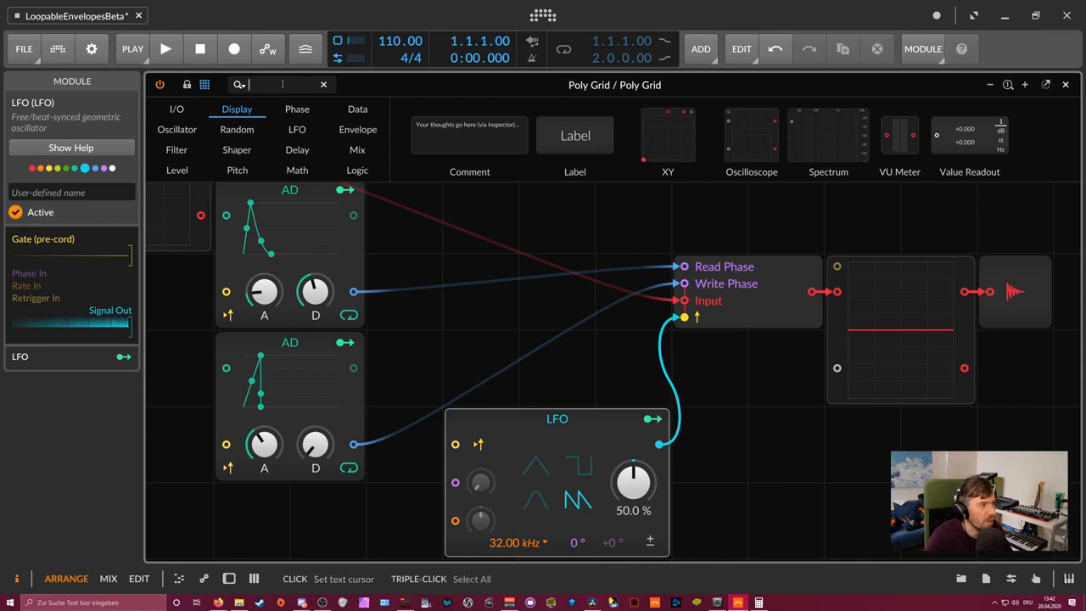
{"action": "type", "text": "selec"}
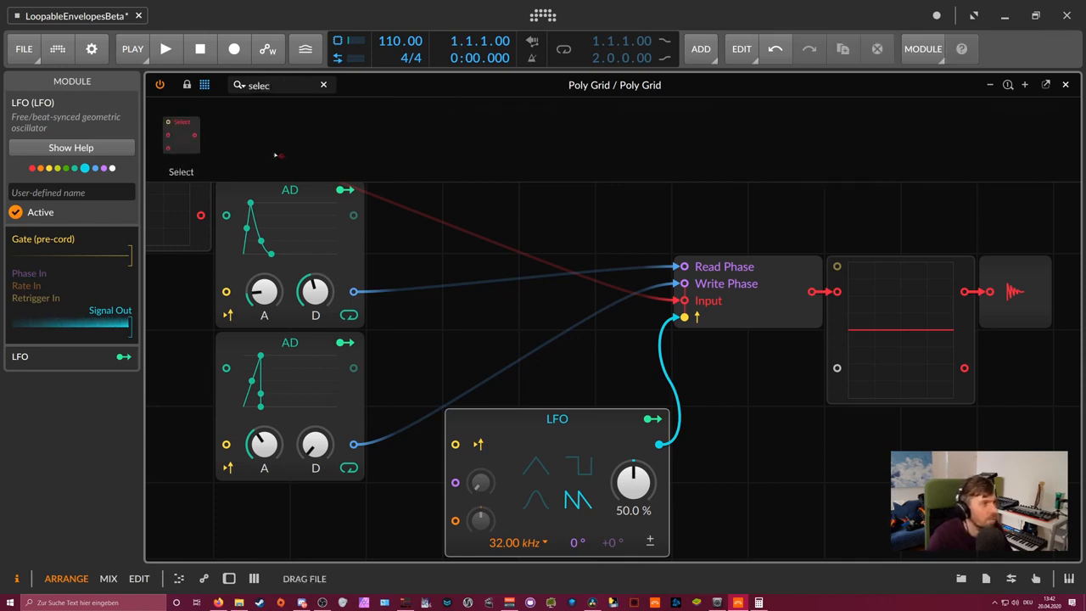
{"action": "left_click_drag", "start_coordinate": [275, 156], "coordinate": [563, 234]}
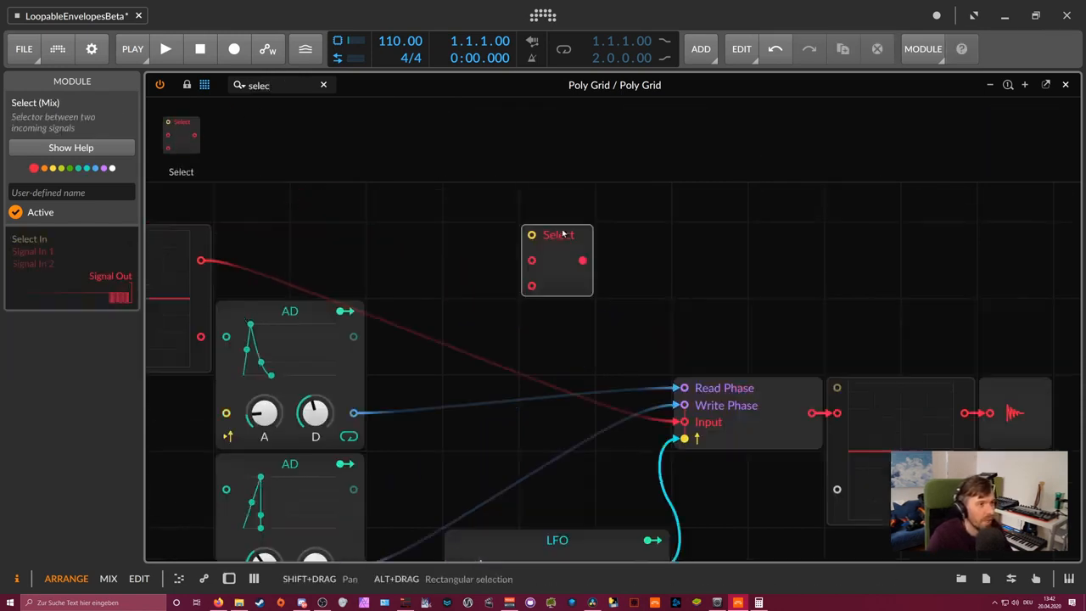
{"action": "left_click_drag", "start_coordinate": [185, 136], "coordinate": [541, 314]}
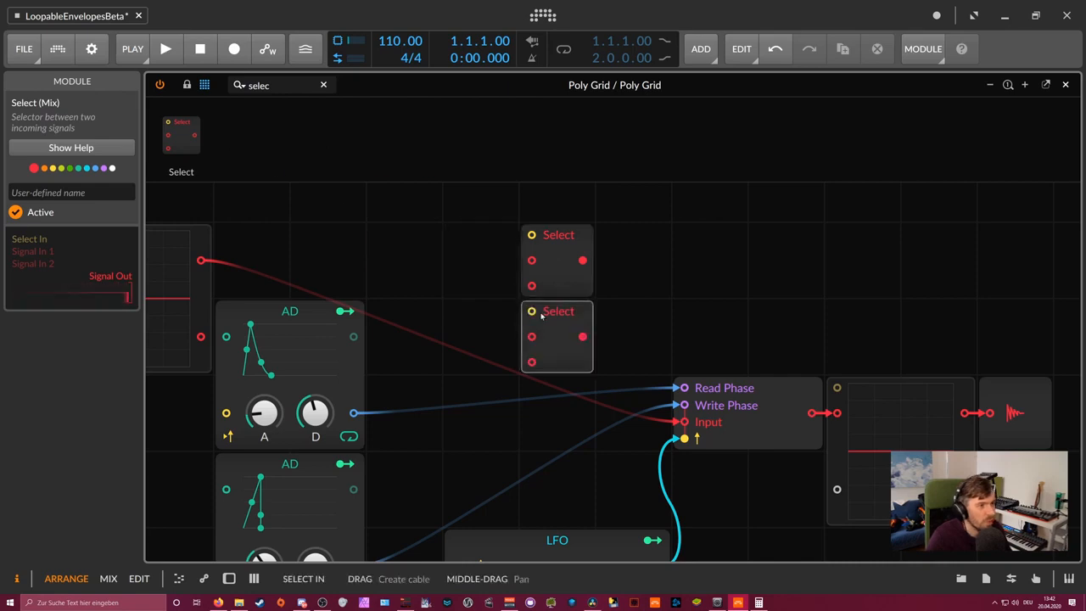
Search the modules for "butt", place a Button beside the upper Select, and connect it to the selector inputs of both Selects.
{"action": "left_click", "coordinate": [259, 85]}
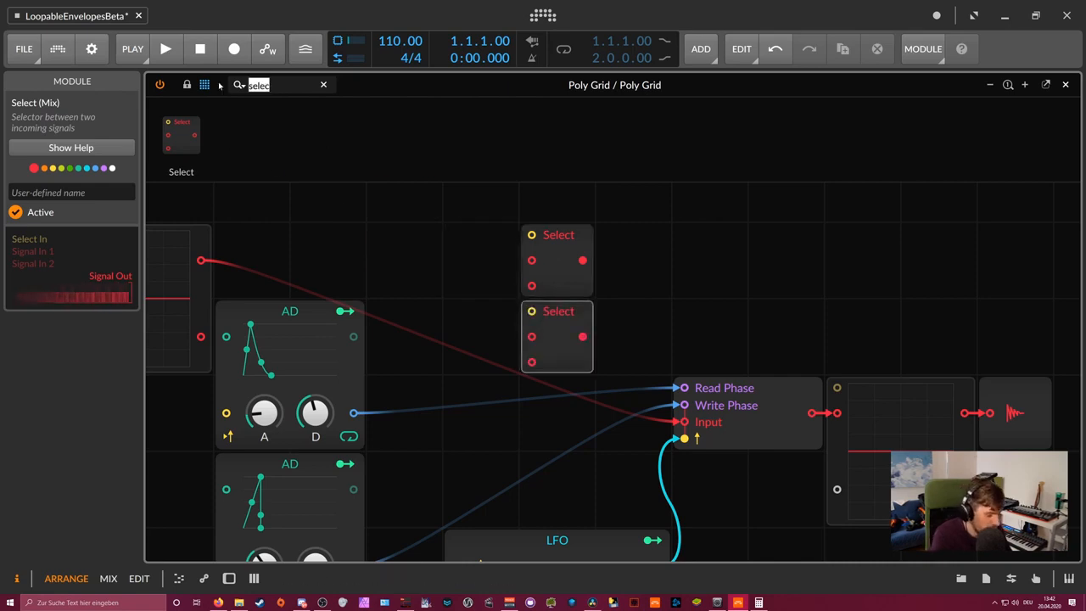
{"action": "type", "text": "butt"}
{"action": "left_click_drag", "start_coordinate": [181, 135], "coordinate": [532, 311]}
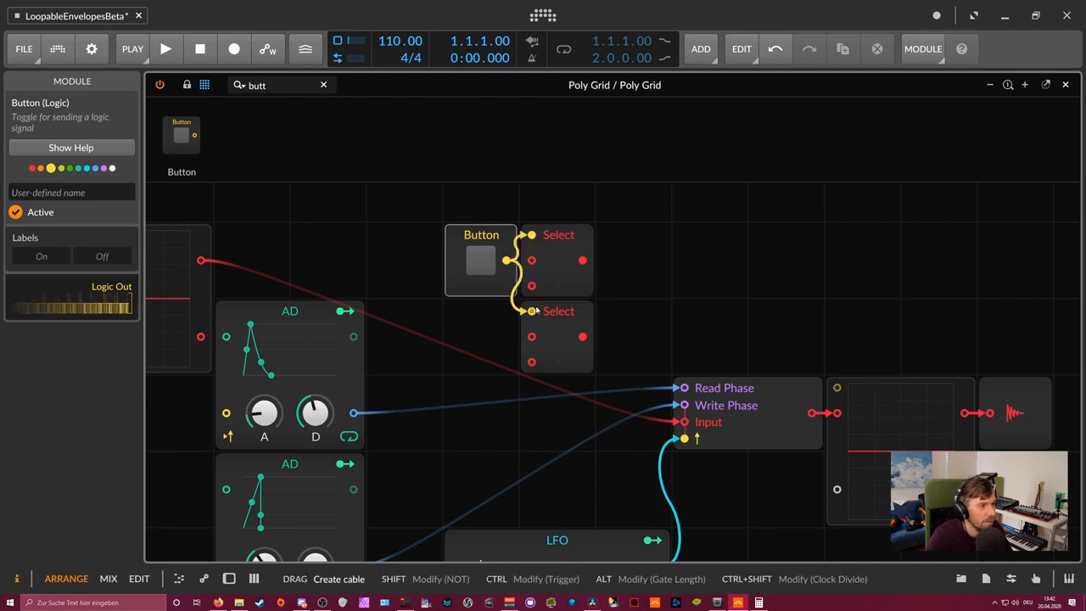
Connect the lower Select's output to the Array's Write Phase and the lower AD's envelope output to that Select's first signal input.
{"action": "scroll", "coordinate": [619, 310], "scroll_direction": "down", "scroll_amount": 2}
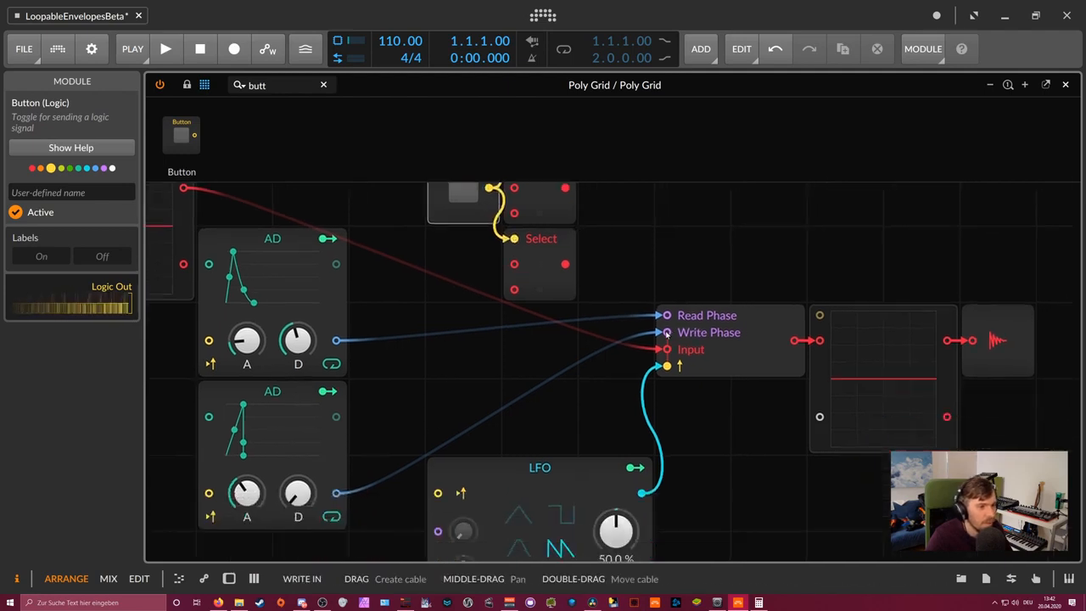
{"action": "scroll", "coordinate": [581, 276], "scroll_direction": "up", "scroll_amount": 2}
{"action": "left_click_drag", "start_coordinate": [565, 341], "coordinate": [667, 408]}
{"action": "scroll", "coordinate": [364, 483], "scroll_direction": "down", "scroll_amount": 4}
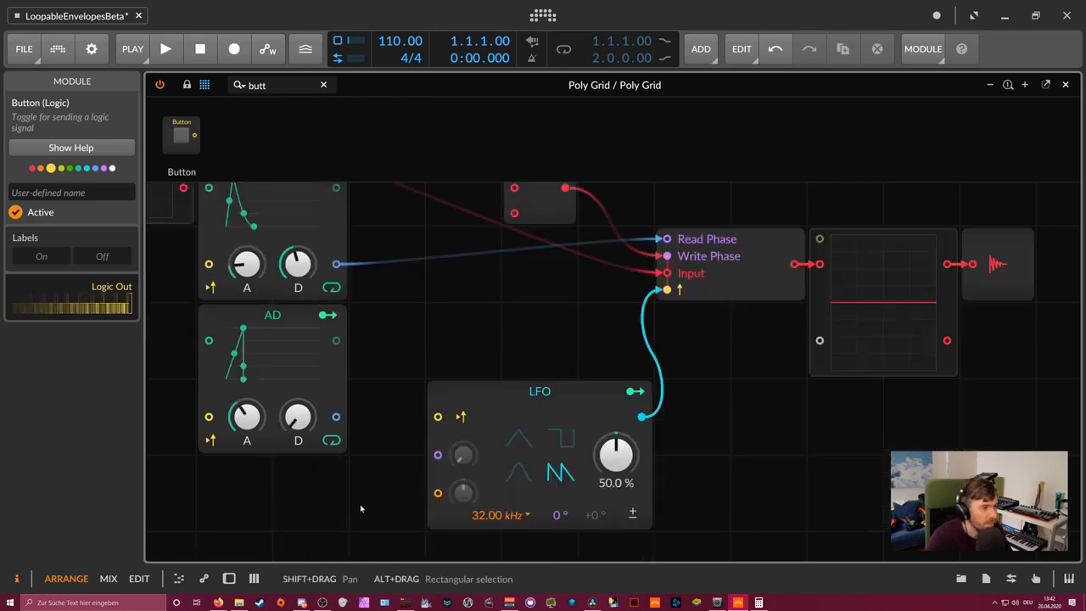
{"action": "left_click_drag", "start_coordinate": [336, 416], "coordinate": [515, 191]}
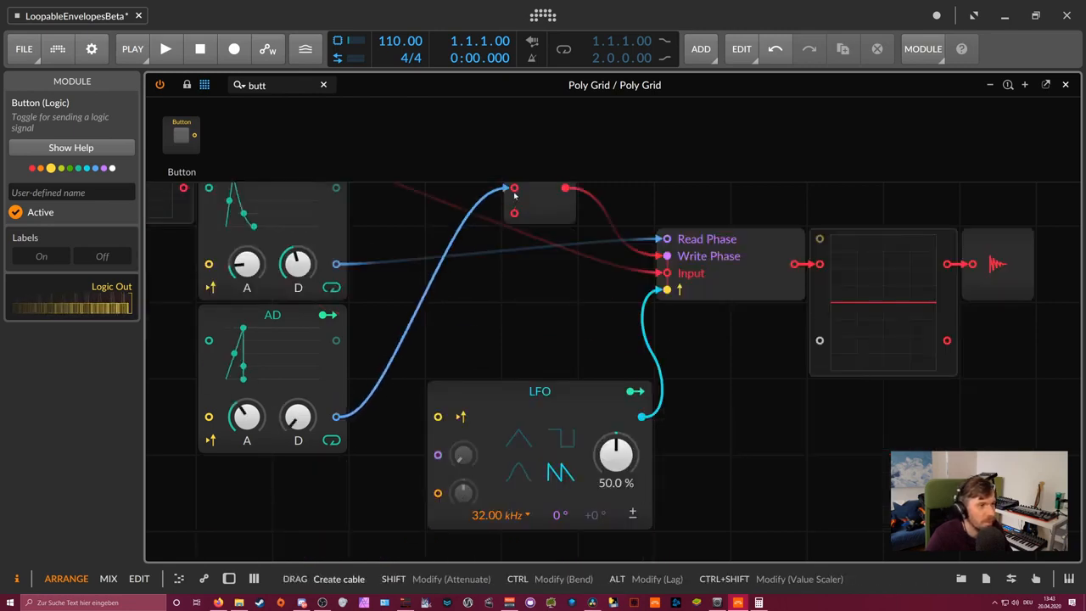
{"action": "scroll", "coordinate": [594, 297], "scroll_direction": "up", "scroll_amount": 4}
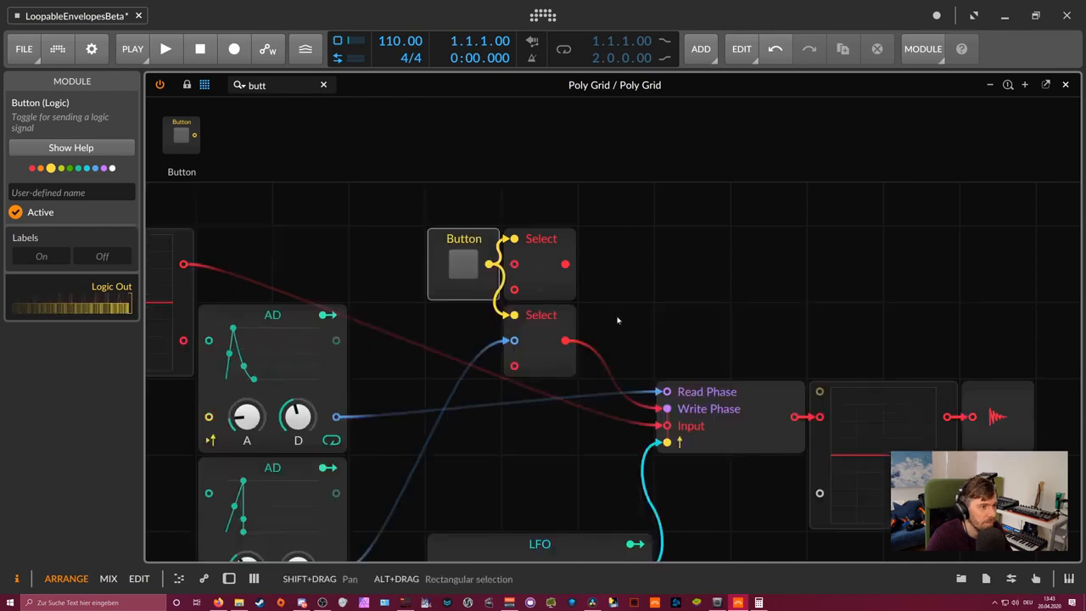
Move the lower AD's cable from the first to the second signal input of the lower Select.
{"action": "left_click_drag", "start_coordinate": [515, 341], "coordinate": [475, 338]}
{"action": "scroll", "coordinate": [470, 352], "scroll_direction": "down", "scroll_amount": 4}
{"action": "scroll", "coordinate": [467, 358], "scroll_direction": "up", "scroll_amount": 2}
{"action": "left_click_drag", "start_coordinate": [337, 493], "coordinate": [514, 289]}
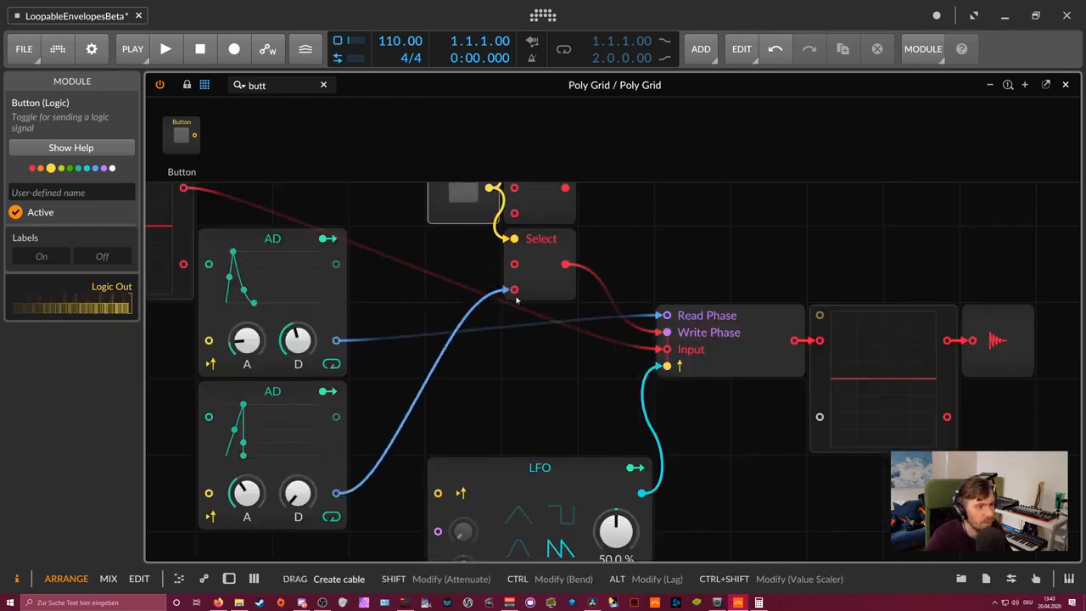
Route the source scope's signal through the upper Select's second input into the Array's Input, and name the Button "Record".
{"action": "scroll", "coordinate": [514, 290], "scroll_direction": "up", "scroll_amount": 2}
{"action": "left_click_drag", "start_coordinate": [184, 264], "coordinate": [514, 289]}
{"action": "left_click_drag", "start_coordinate": [565, 264], "coordinate": [668, 425]}
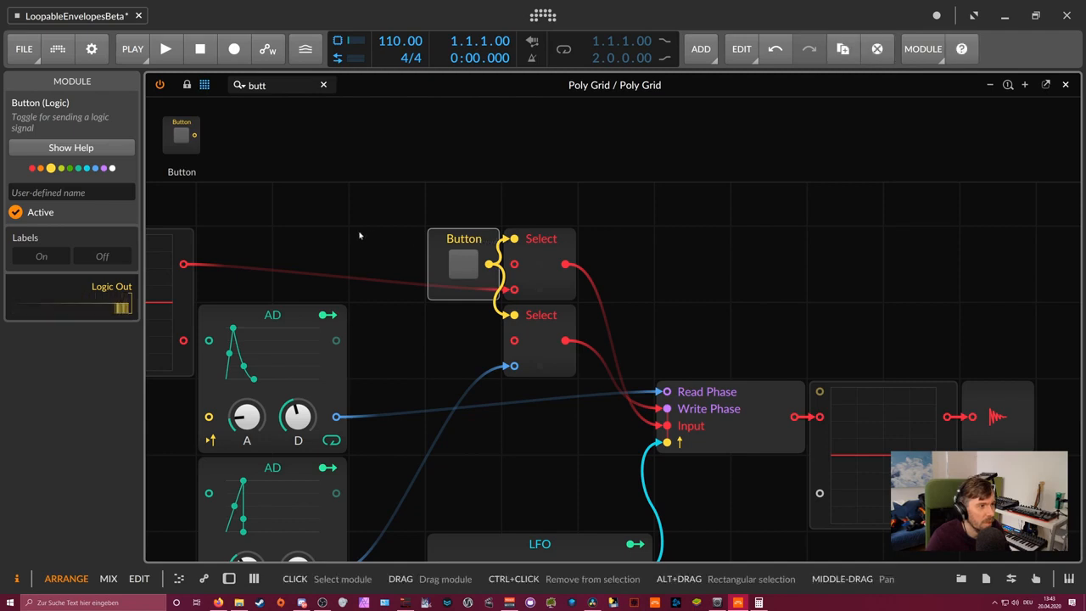
{"action": "left_click", "coordinate": [74, 192]}
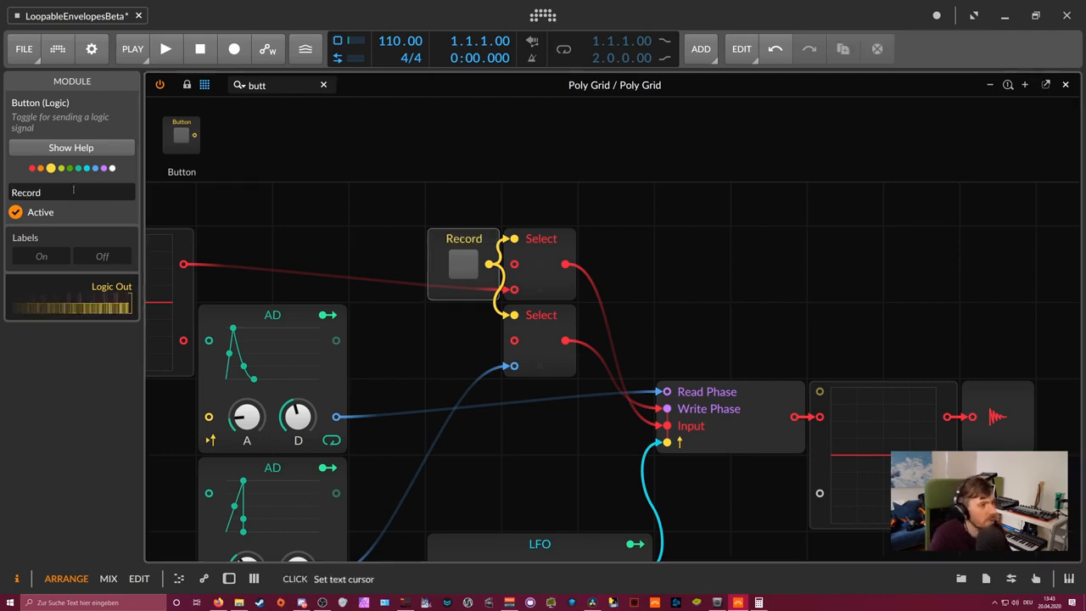
Lengthen the upper AD envelope's attack and shorten its decay, fine-tuning both.
{"action": "left_click_drag", "start_coordinate": [652, 253], "coordinate": [534, 238]}
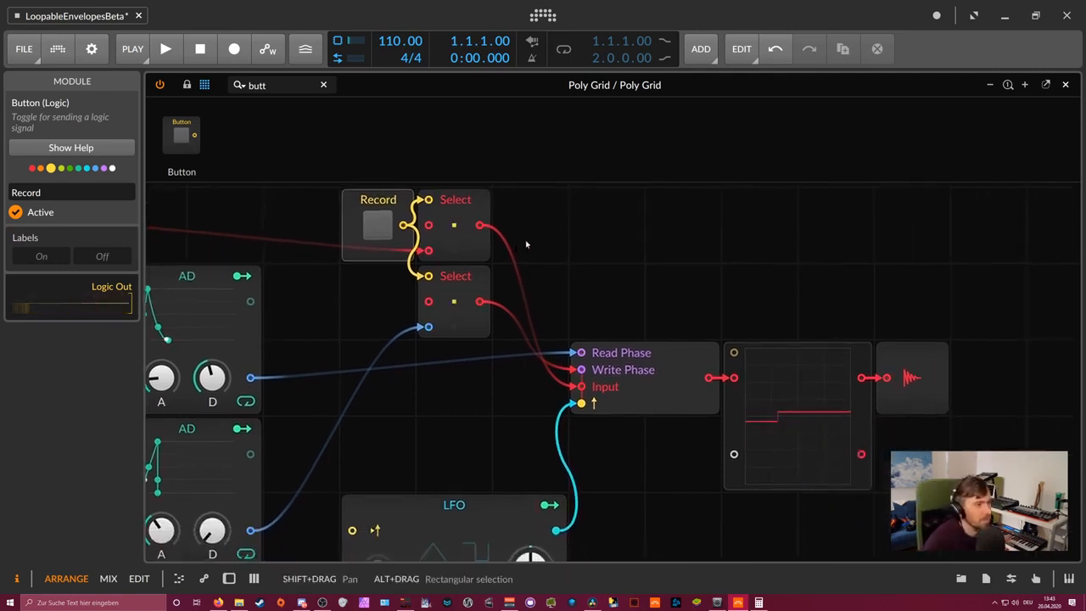
{"action": "left_click_drag", "start_coordinate": [526, 244], "coordinate": [597, 224]}
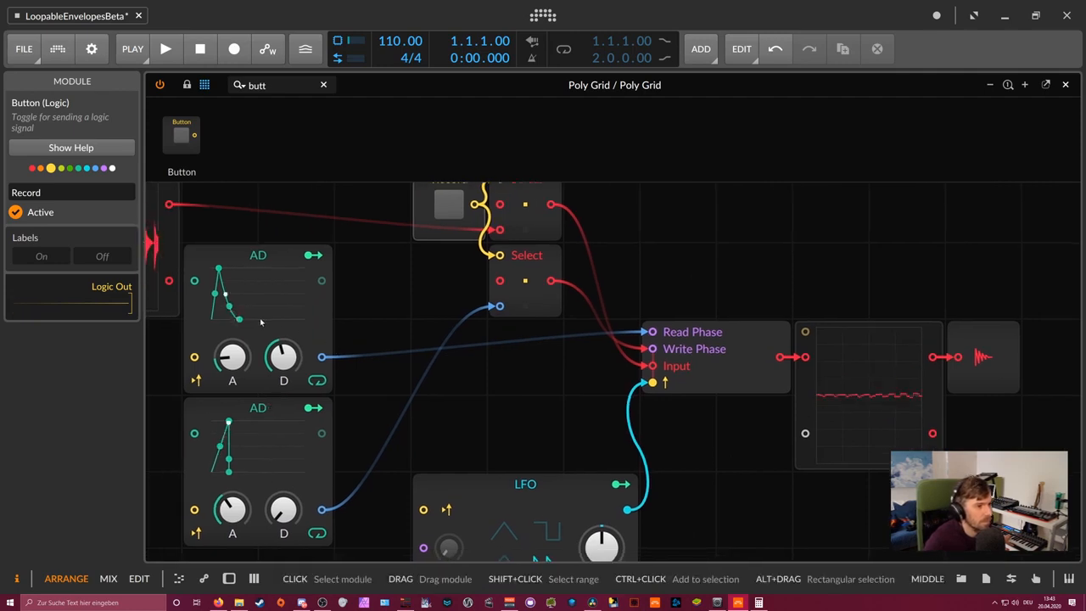
{"action": "left_click_drag", "start_coordinate": [237, 327], "coordinate": [233, 309]}
{"action": "left_click_drag", "start_coordinate": [284, 357], "coordinate": [283, 401]}
{"action": "left_click_drag", "start_coordinate": [233, 357], "coordinate": [233, 366]}
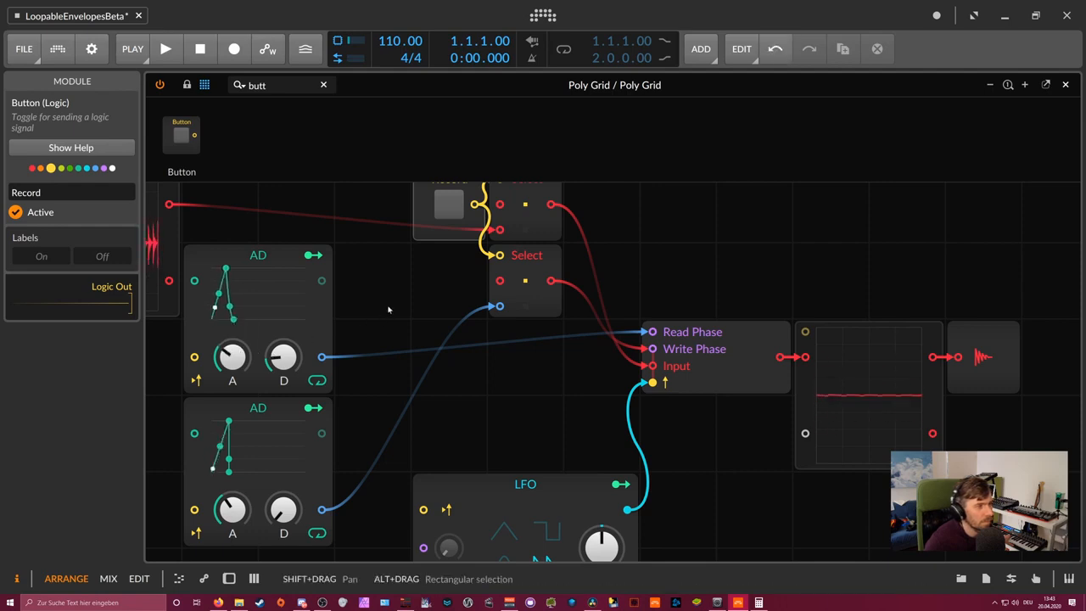
{"action": "mouse_move", "coordinate": [388, 309]}
{"action": "left_mouse_down"}
{"action": "mouse_move", "coordinate": [446, 331]}
{"action": "mouse_move", "coordinate": [379, 308]}
{"action": "left_mouse_up"}
{"action": "left_click", "coordinate": [504, 238]}
{"action": "left_click", "coordinate": [504, 236]}
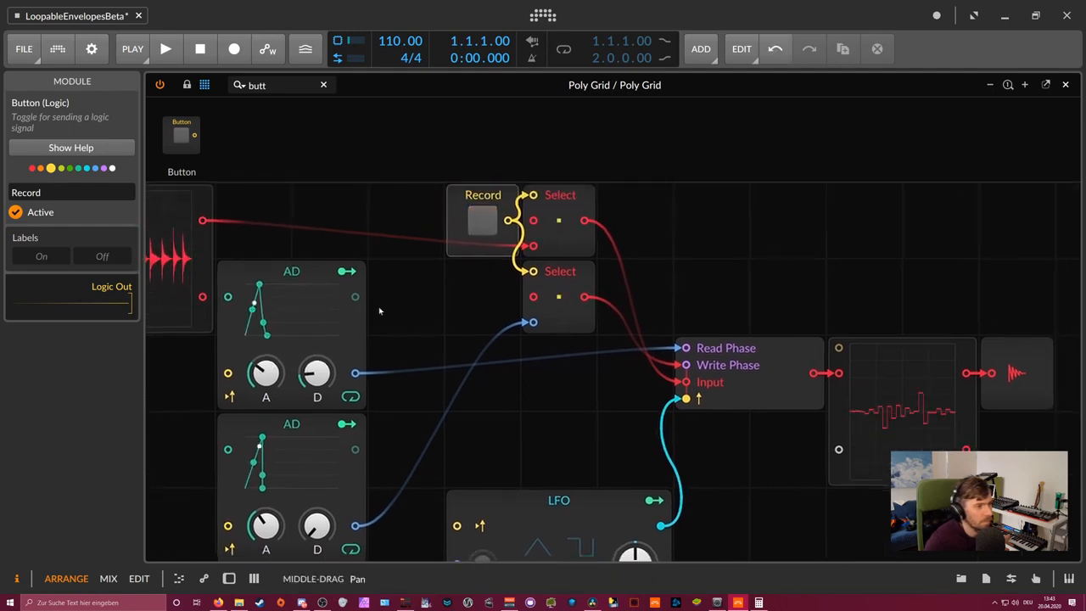
{"action": "mouse_move", "coordinate": [265, 374]}
{"action": "left_mouse_down"}
{"action": "mouse_move", "coordinate": [317, 371]}
{"action": "mouse_move", "coordinate": [317, 352]}
{"action": "mouse_move", "coordinate": [265, 370]}
{"action": "left_mouse_up"}
{"action": "left_click_drag", "start_coordinate": [266, 373], "coordinate": [265, 377]}
{"action": "left_click_drag", "start_coordinate": [316, 373], "coordinate": [316, 377]}
Remove the cables feeding the upper Select's second signal input and the Array's Input.
{"action": "left_click_drag", "start_coordinate": [405, 320], "coordinate": [317, 337]}
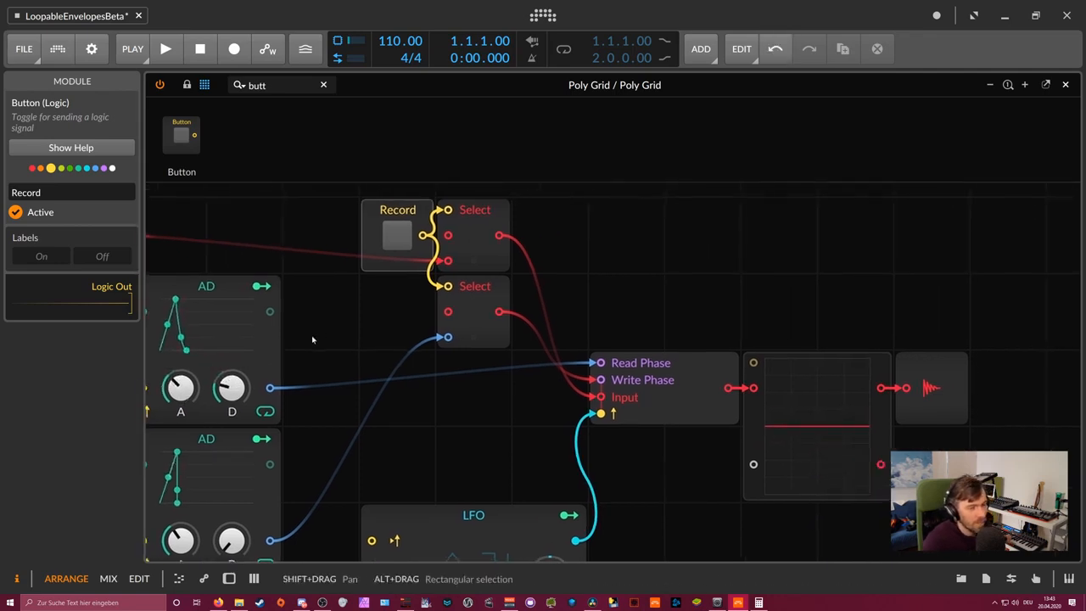
{"action": "left_click", "coordinate": [643, 363]}
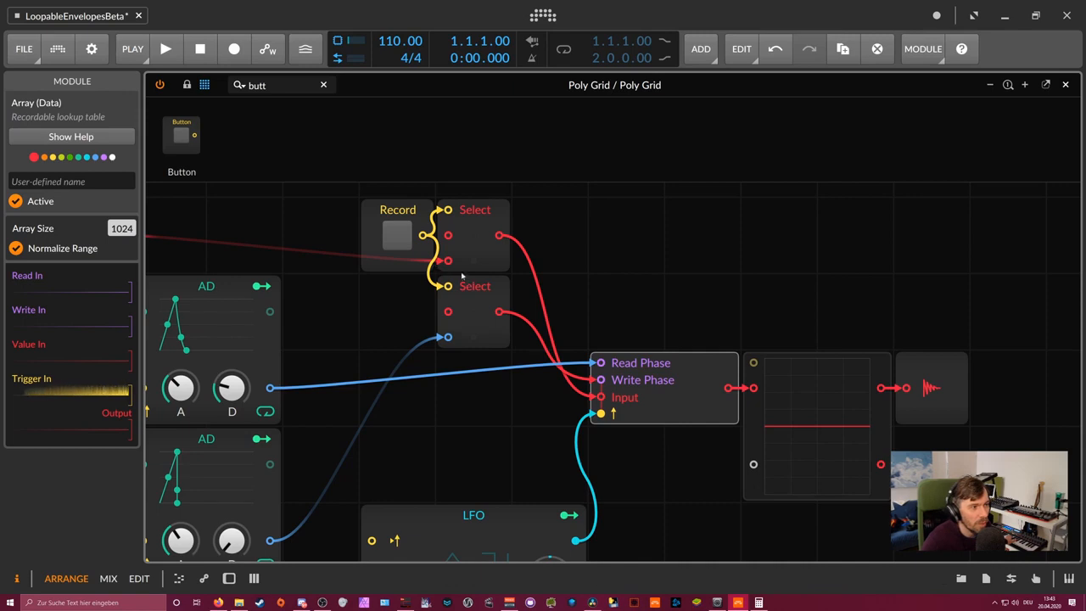
{"action": "left_click_drag", "start_coordinate": [332, 224], "coordinate": [548, 256]}
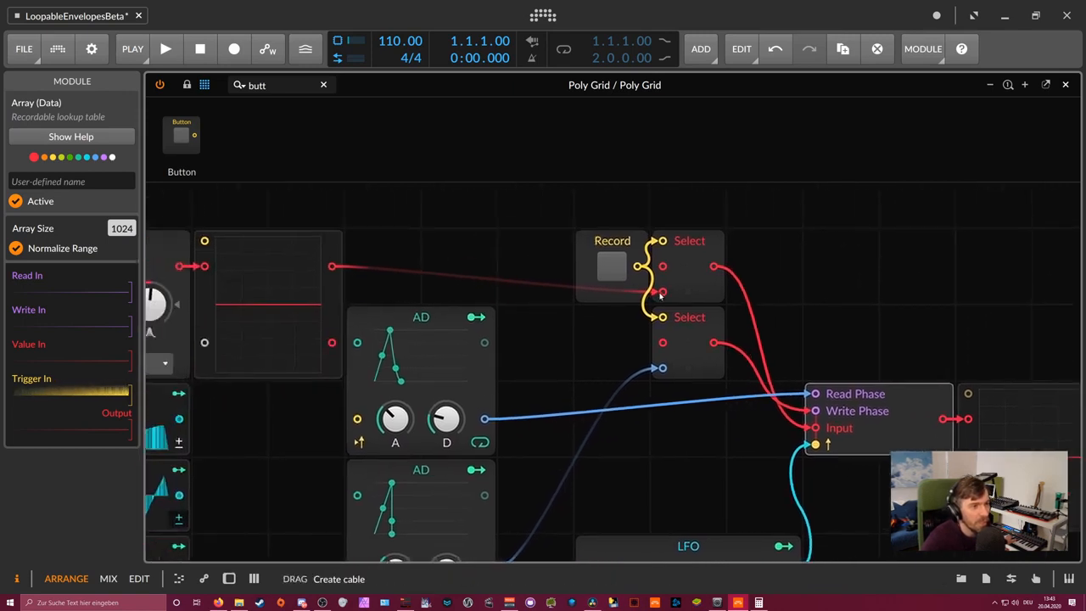
{"action": "left_click_drag", "start_coordinate": [633, 299], "coordinate": [538, 294]}
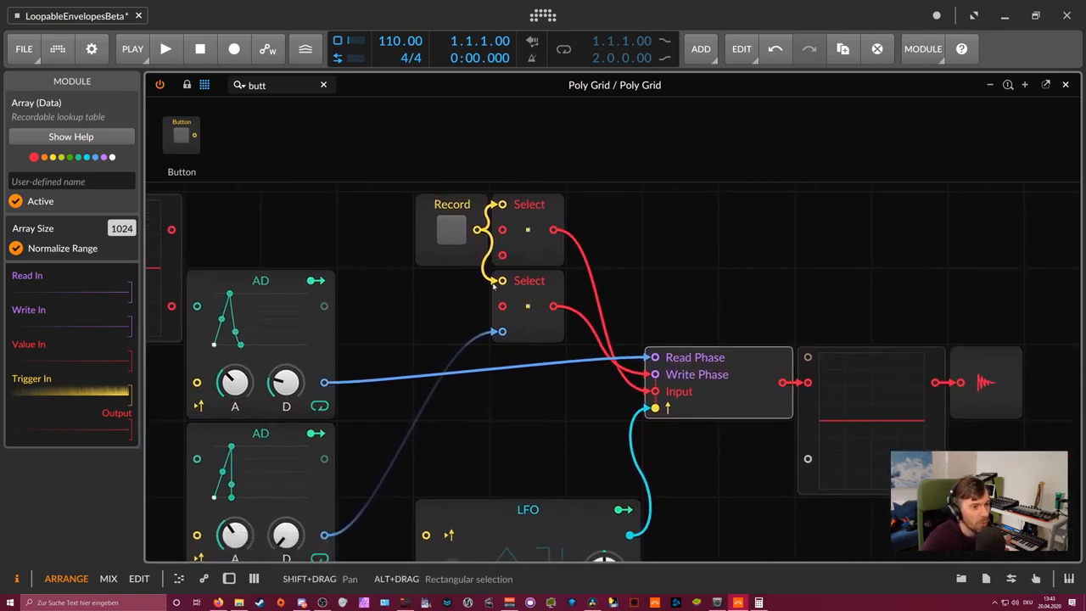
{"action": "left_click_drag", "start_coordinate": [655, 280], "coordinate": [633, 272]}
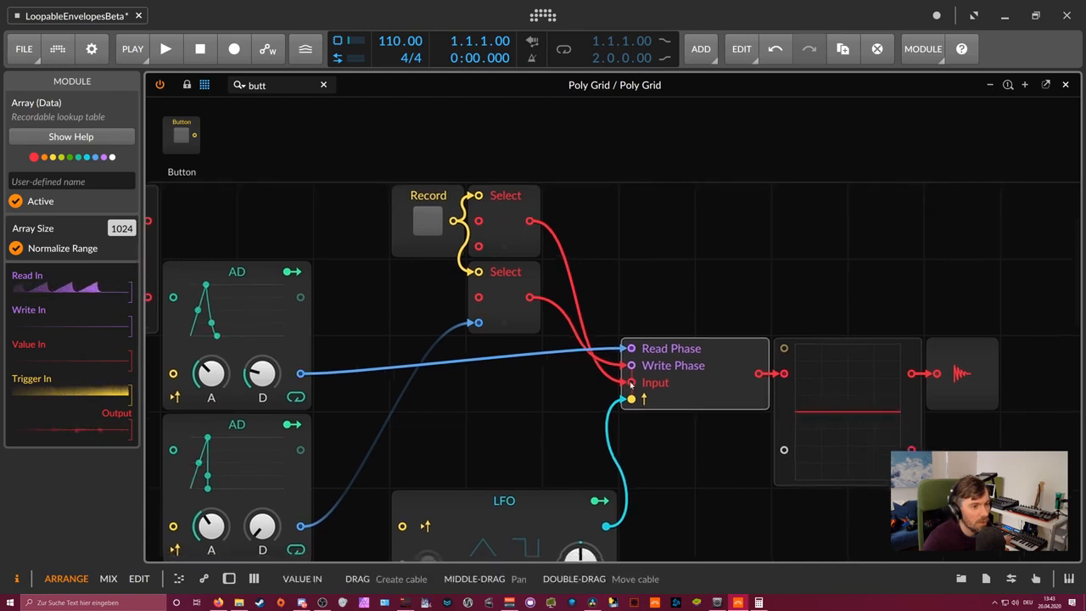
{"action": "left_click_drag", "start_coordinate": [632, 382], "coordinate": [606, 364]}
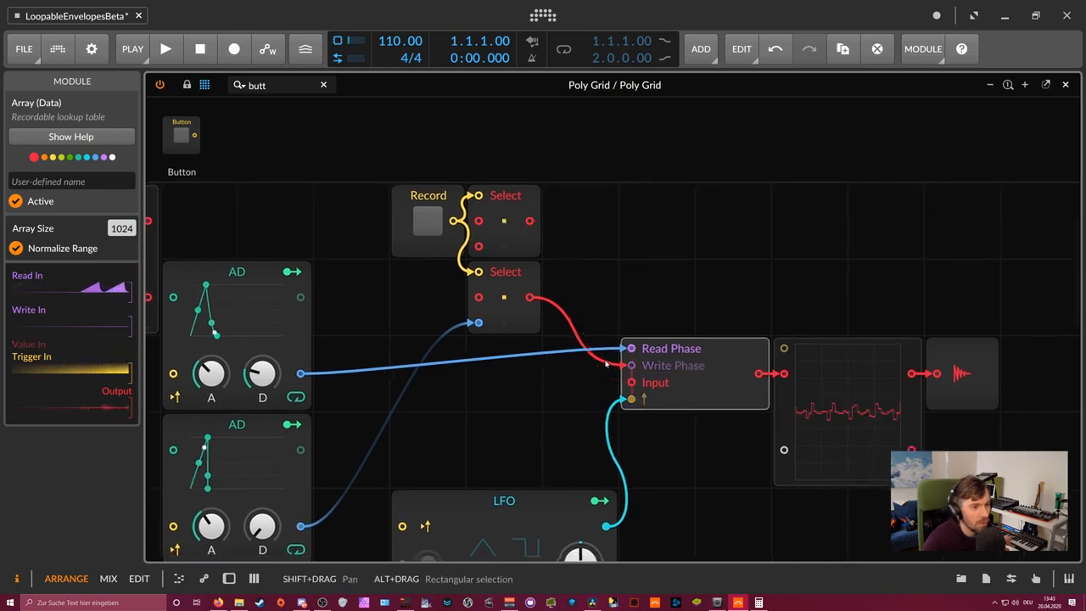
Shorten the upper AD envelope's attack slightly.
{"action": "left_click_drag", "start_coordinate": [400, 259], "coordinate": [438, 258]}
{"action": "mouse_move", "coordinate": [251, 371]}
{"action": "left_mouse_down"}
{"action": "mouse_move", "coordinate": [251, 362]}
{"action": "mouse_move", "coordinate": [251, 372]}
{"action": "left_mouse_up"}
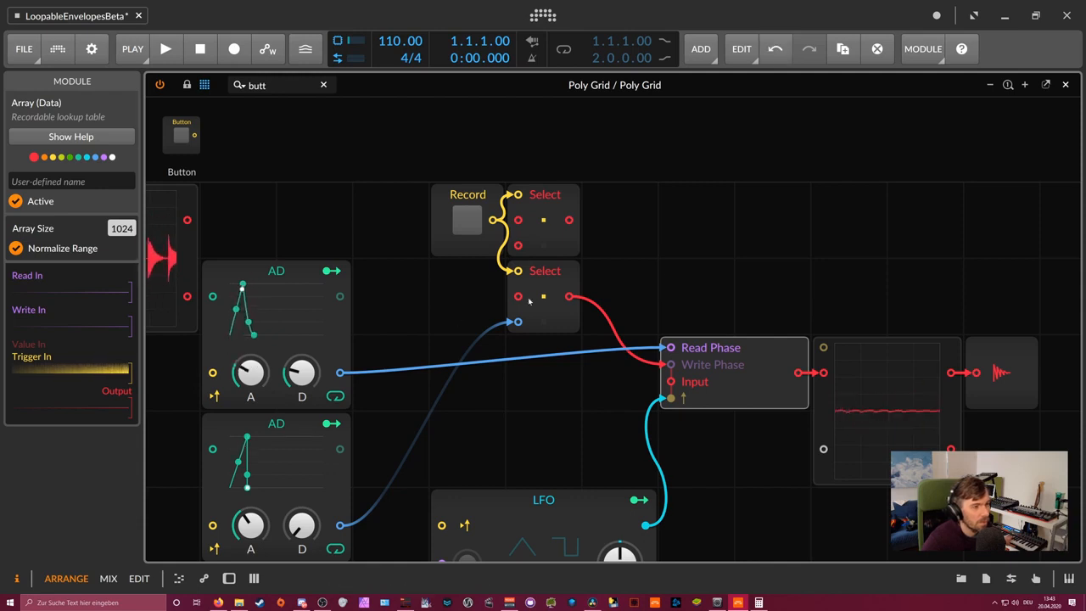
{"action": "left_click_drag", "start_coordinate": [651, 260], "coordinate": [553, 259]}
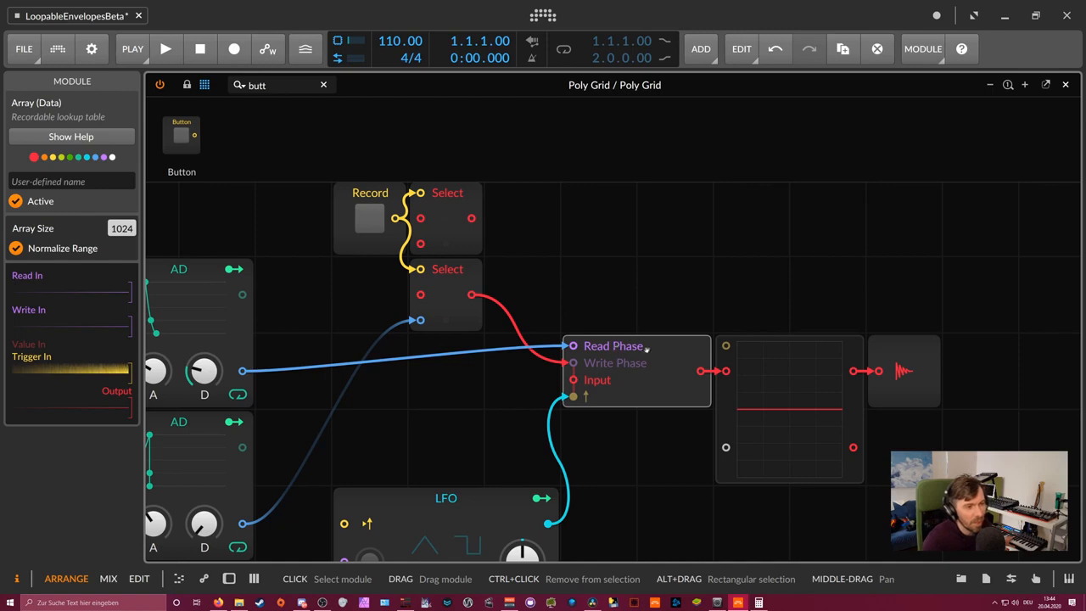
Reconnect the source scope to the upper Select's second signal input and that Select's output to the Array's Input.
{"action": "left_click_drag", "start_coordinate": [611, 312], "coordinate": [717, 340]}
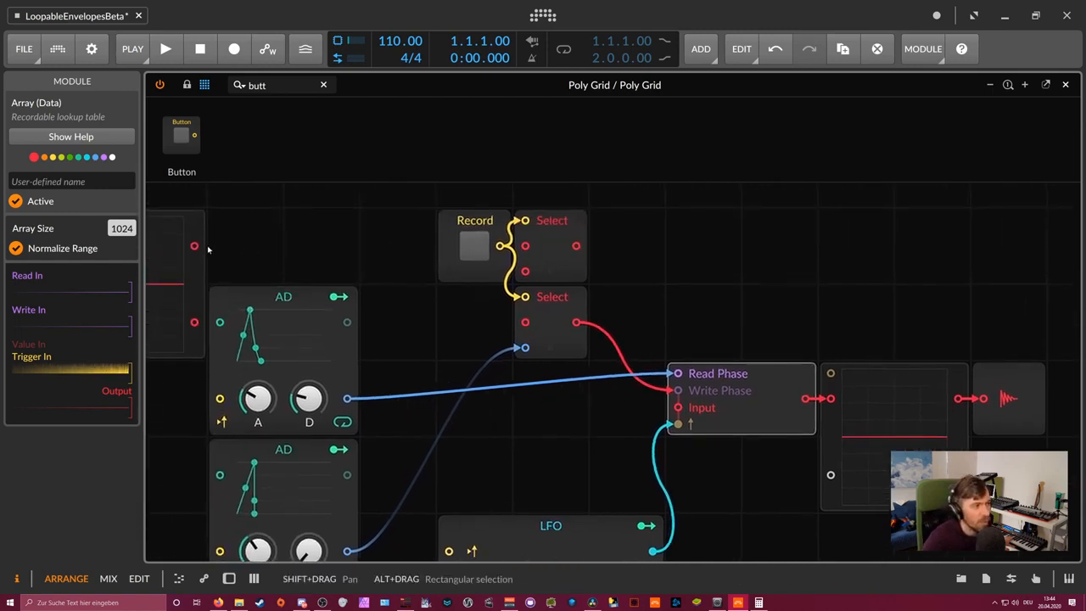
{"action": "left_click_drag", "start_coordinate": [194, 246], "coordinate": [650, 309]}
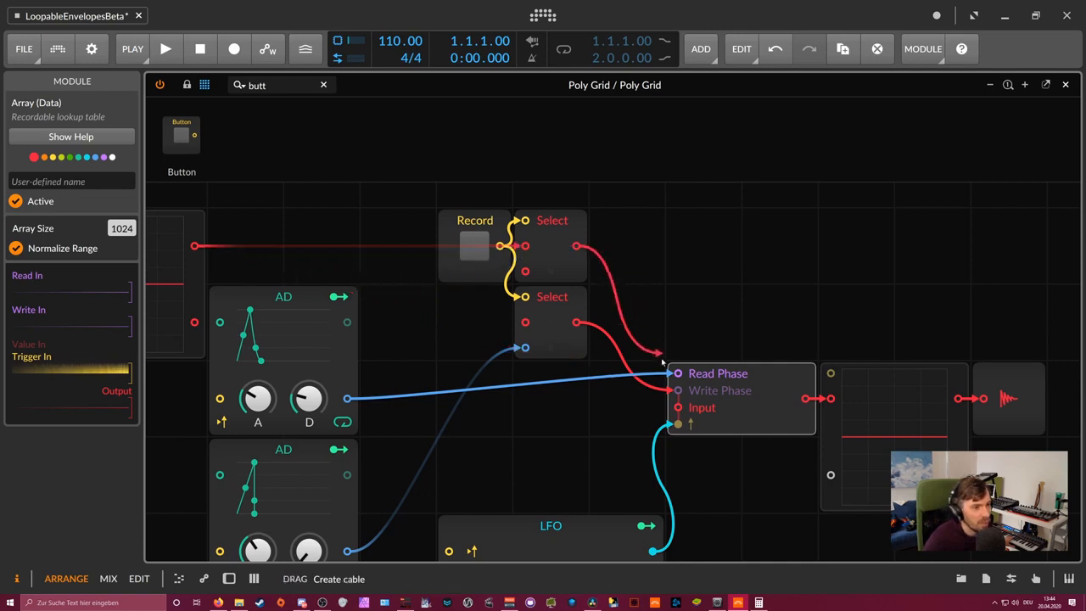
{"action": "left_click_drag", "start_coordinate": [663, 362], "coordinate": [678, 391]}
{"action": "left_click_drag", "start_coordinate": [198, 245], "coordinate": [525, 270]}
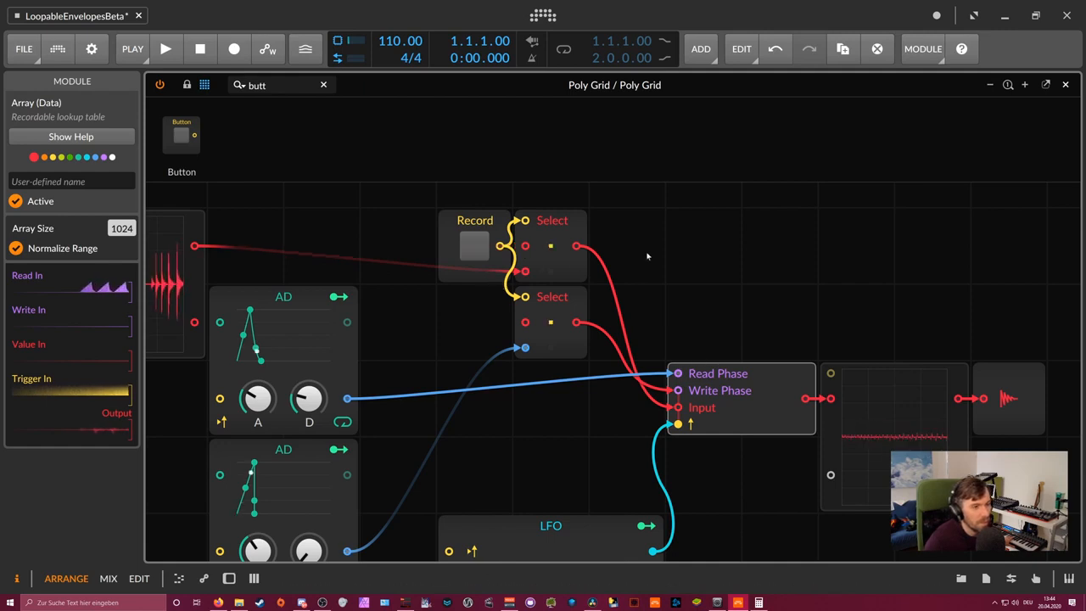
{"action": "left_click_drag", "start_coordinate": [647, 257], "coordinate": [532, 235]}
{"action": "left_click_drag", "start_coordinate": [322, 284], "coordinate": [376, 283]}
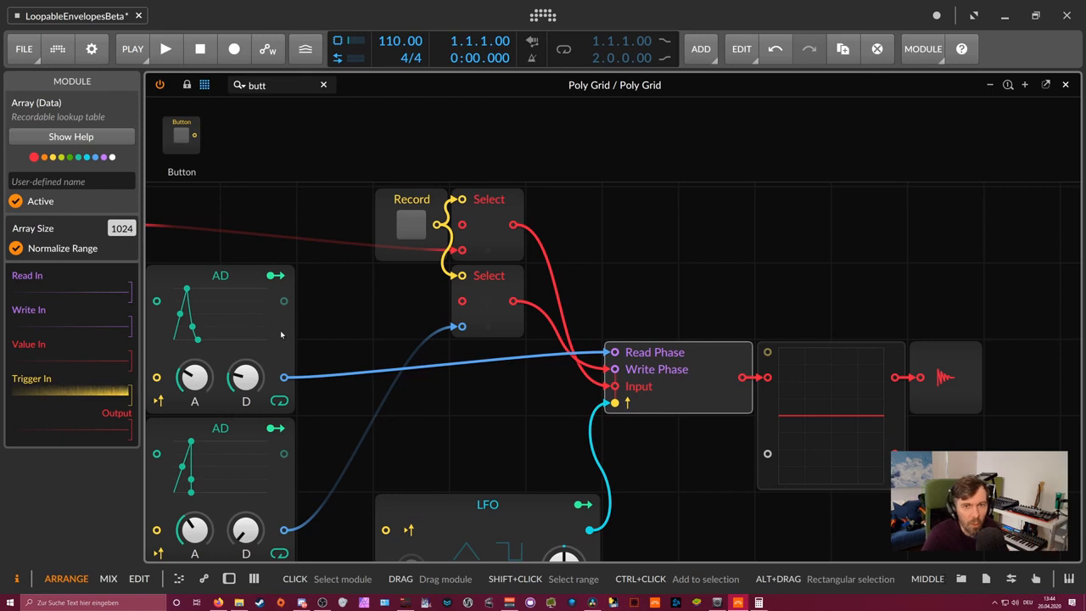
{"action": "left_click_drag", "start_coordinate": [290, 312], "coordinate": [376, 338]}
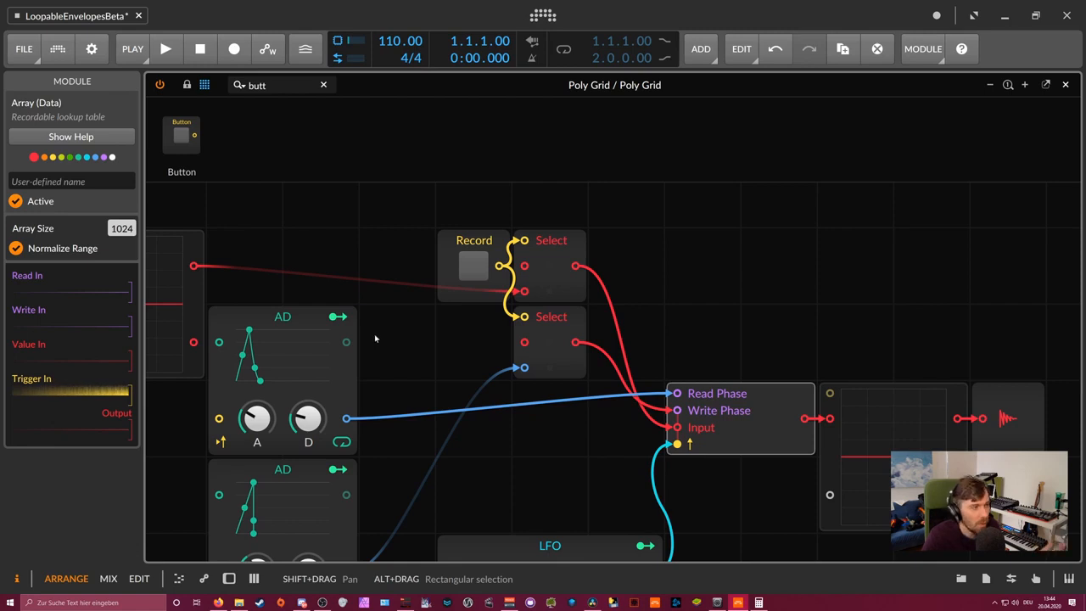
Delete the Record button together with both Select modules.
{"action": "left_click_drag", "start_coordinate": [376, 339], "coordinate": [343, 335]}
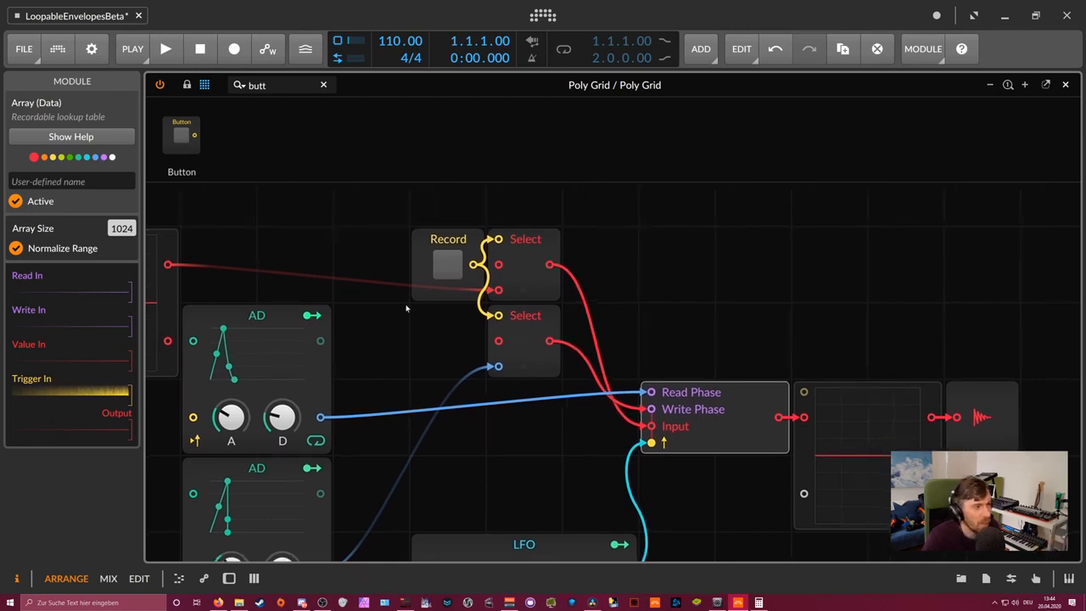
{"action": "left_click_drag", "start_coordinate": [405, 229], "coordinate": [538, 359]}
{"action": "key", "text": "Delete"}
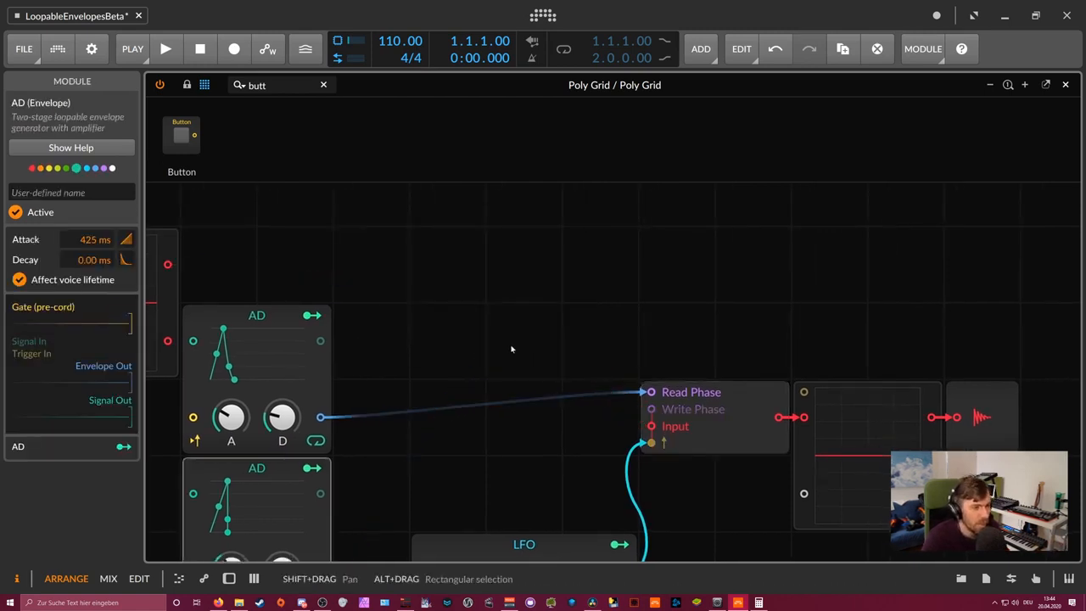
Connect the source scope directly to the Array's Input and the lower AD's envelope output to Write Phase.
{"action": "left_click_drag", "start_coordinate": [168, 264], "coordinate": [657, 429]}
{"action": "scroll", "coordinate": [359, 519], "scroll_direction": "down", "scroll_amount": 2}
{"action": "left_click_drag", "start_coordinate": [321, 493], "coordinate": [651, 333]}
{"action": "scroll", "coordinate": [300, 448], "scroll_direction": "left", "scroll_amount": 1}
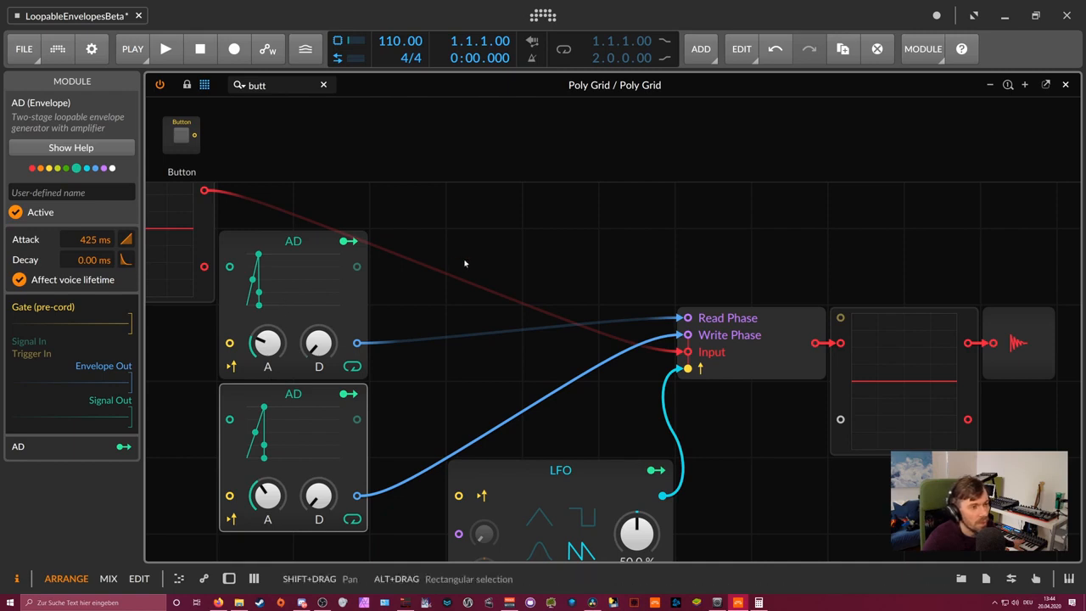
Set the upper AD envelope's attack to 425 ms to match the lower AD.
{"action": "left_click_drag", "start_coordinate": [465, 263], "coordinate": [467, 289]}
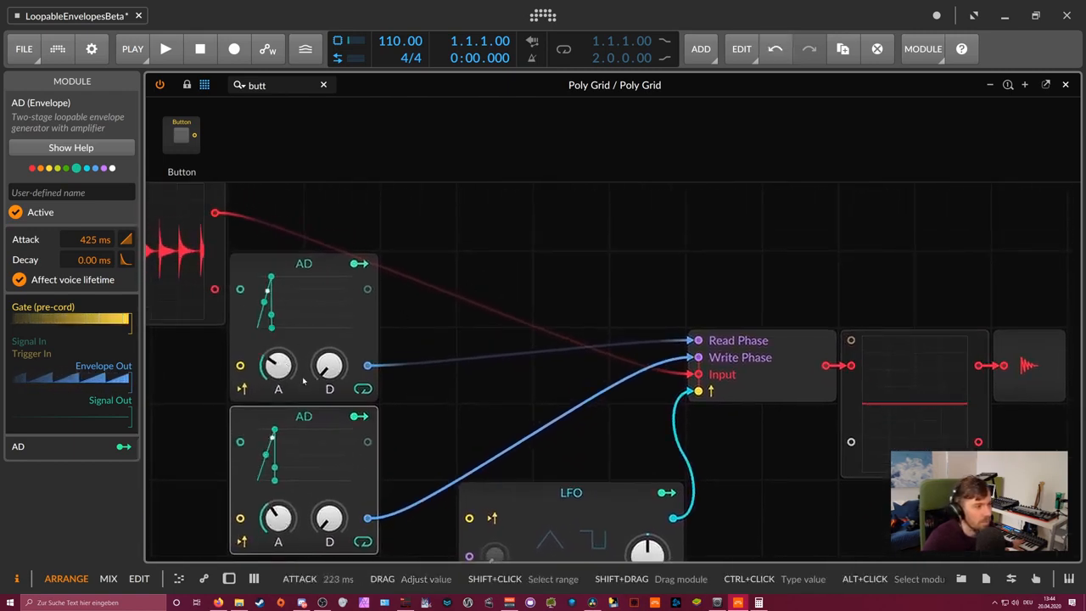
{"action": "left_click_drag", "start_coordinate": [285, 366], "coordinate": [284, 357]}
{"action": "left_click", "coordinate": [282, 508]}
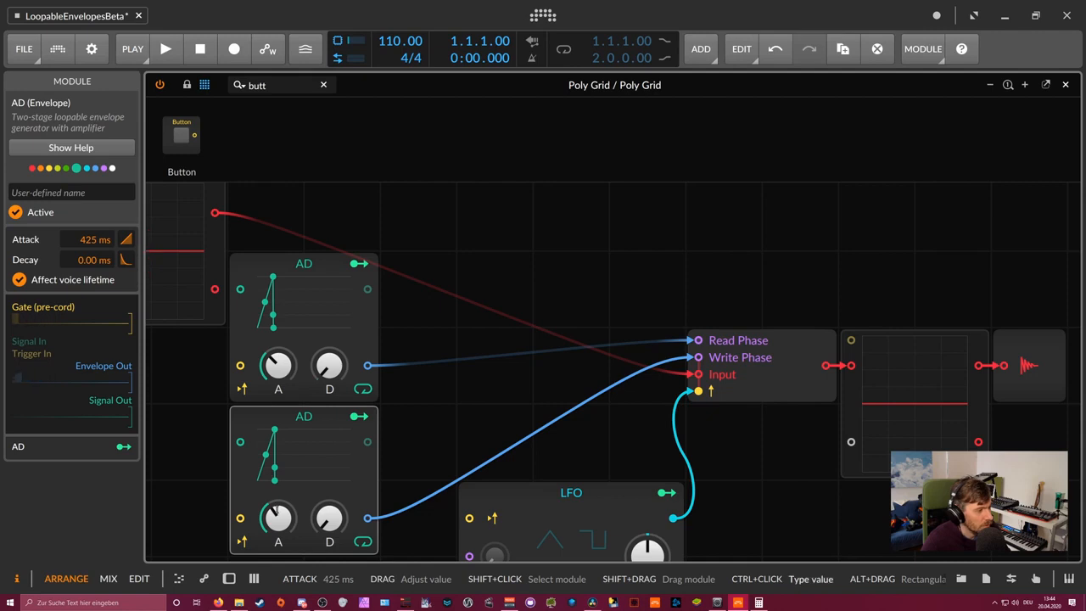
{"action": "left_click", "coordinate": [278, 363], "text": "ctrl"}
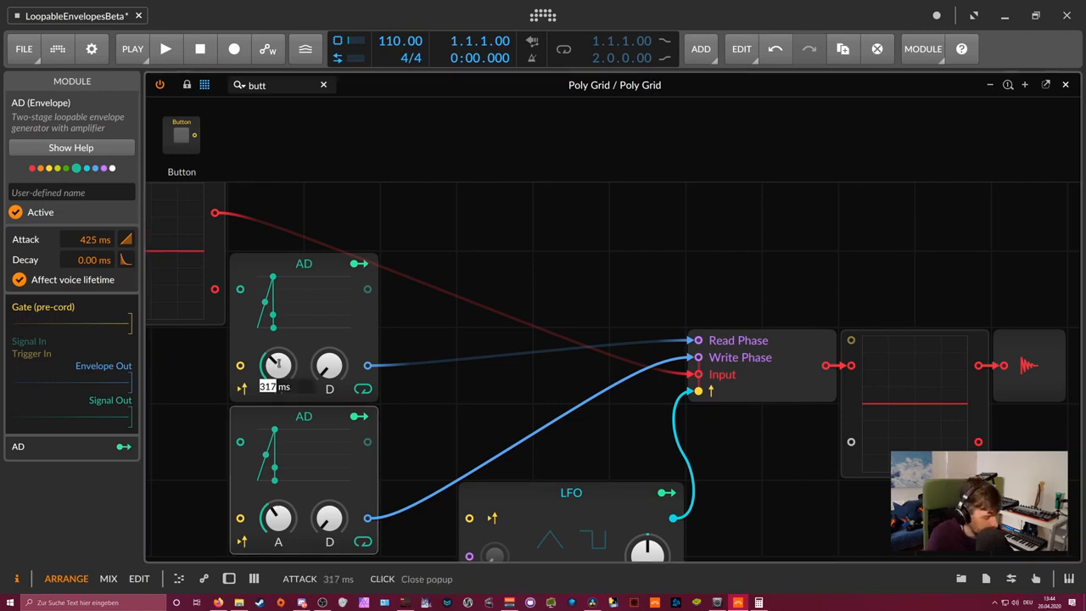
{"action": "type", "text": "425"}
{"action": "key", "text": "Return"}
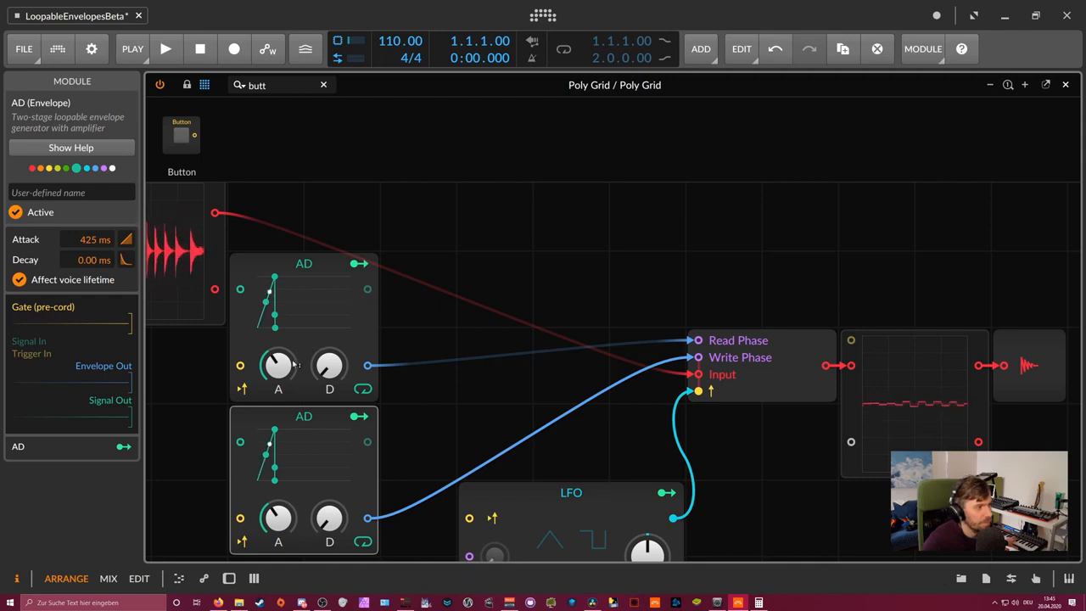
Shorten the upper AD envelope's attack so the read phase loops faster than the lower AD's write phase.
{"action": "mouse_move", "coordinate": [278, 365]}
{"action": "left_mouse_down"}
{"action": "mouse_move", "coordinate": [278, 399]}
{"action": "mouse_move", "coordinate": [284, 356]}
{"action": "left_mouse_up"}
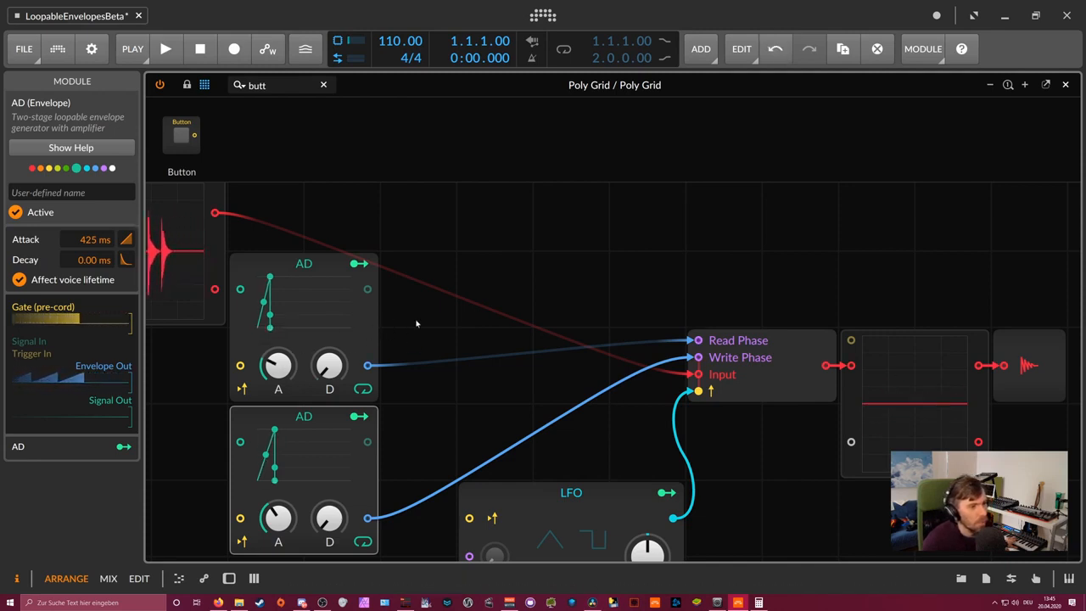
{"action": "mouse_move", "coordinate": [424, 303]}
{"action": "left_mouse_down"}
{"action": "mouse_move", "coordinate": [242, 313]}
{"action": "mouse_move", "coordinate": [426, 289]}
{"action": "left_mouse_up"}
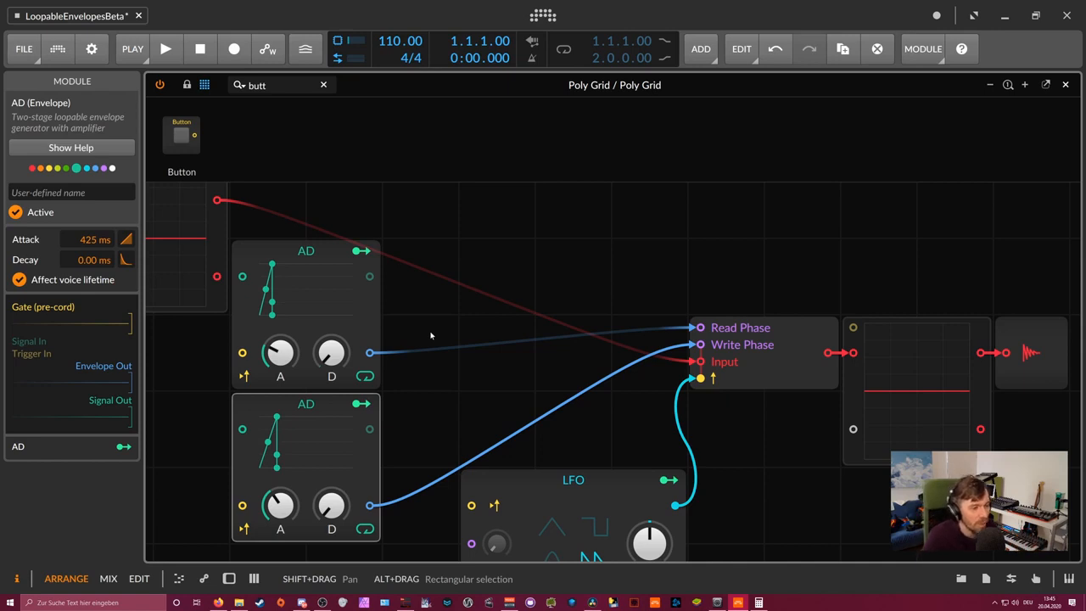
Move the LFO up and over so it sits directly beside the lower AD envelope.
{"action": "left_click_drag", "start_coordinate": [453, 326], "coordinate": [427, 286]}
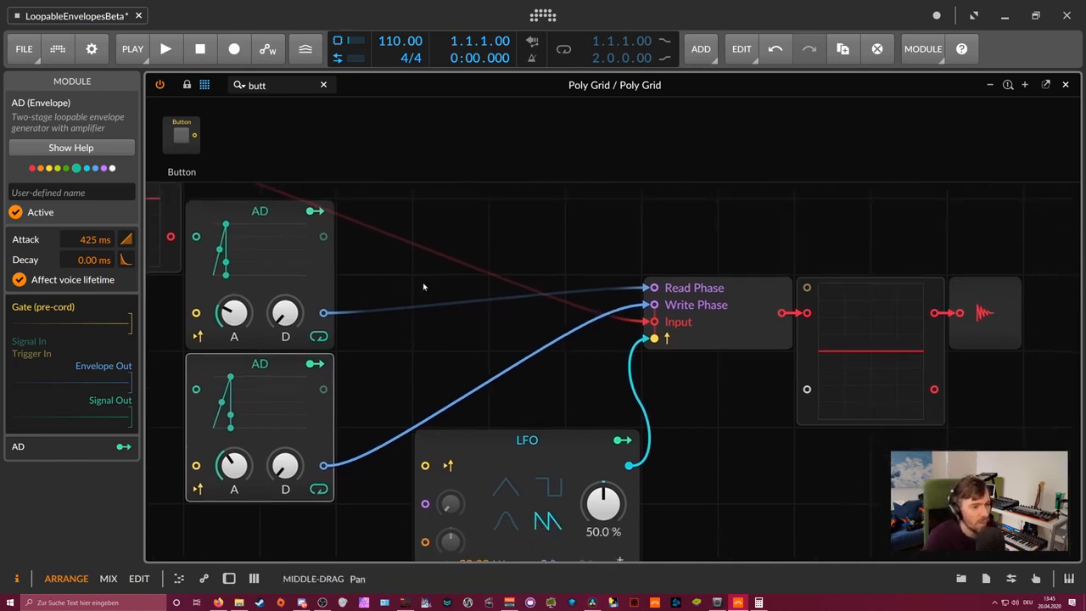
{"action": "left_click_drag", "start_coordinate": [527, 438], "coordinate": [450, 363]}
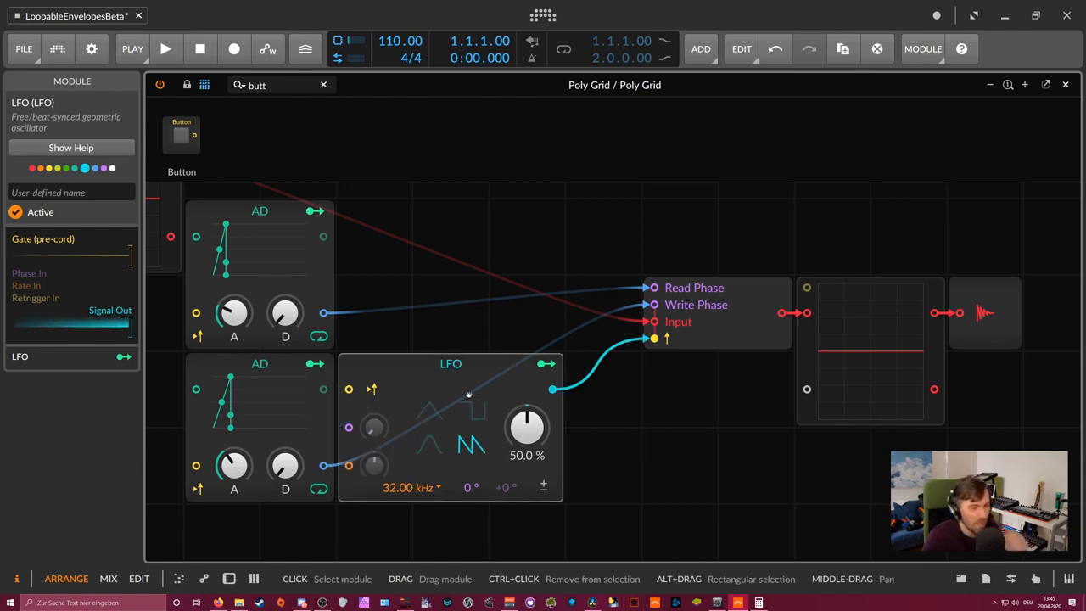
{"action": "left_click_drag", "start_coordinate": [424, 328], "coordinate": [448, 335]}
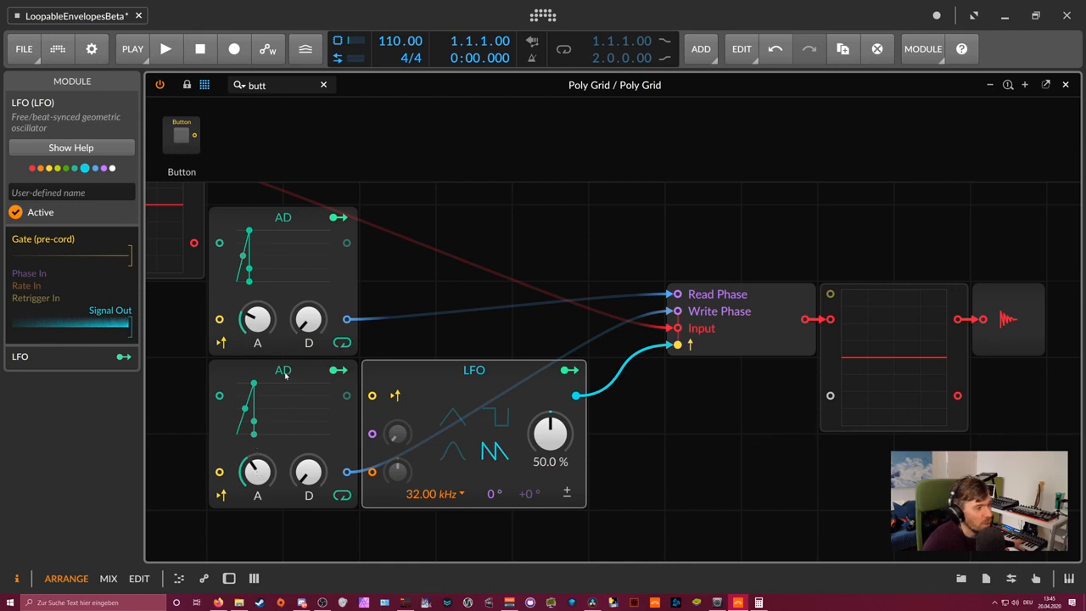
Try slower phases by lengthening the upper AD's attack and raising the lower AD's attack to 3.42 s.
{"action": "left_click_drag", "start_coordinate": [258, 472], "coordinate": [258, 508]}
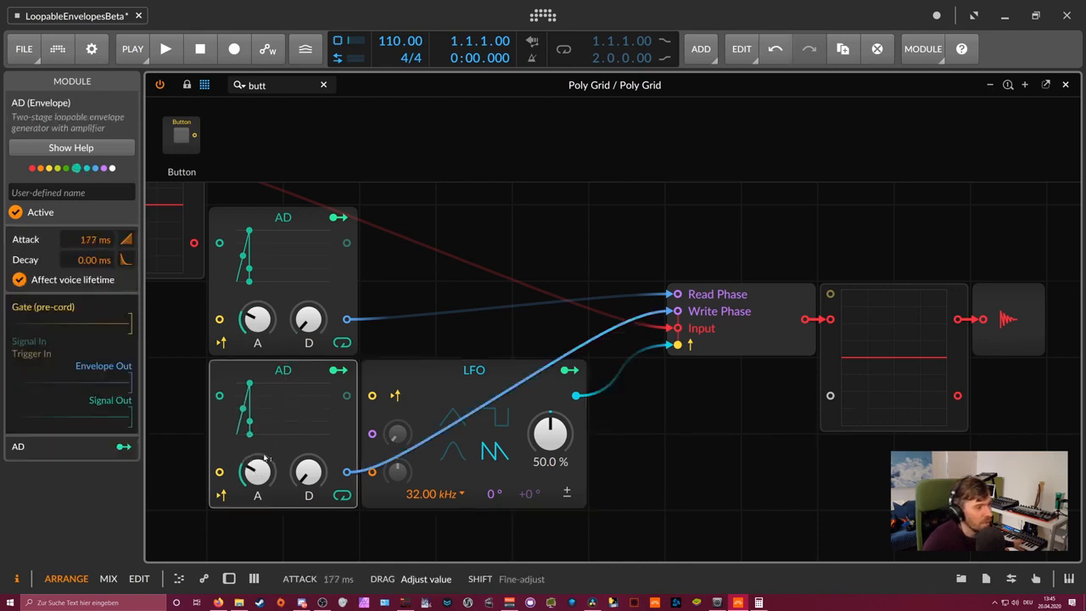
{"action": "left_click_drag", "start_coordinate": [259, 470], "coordinate": [259, 395]}
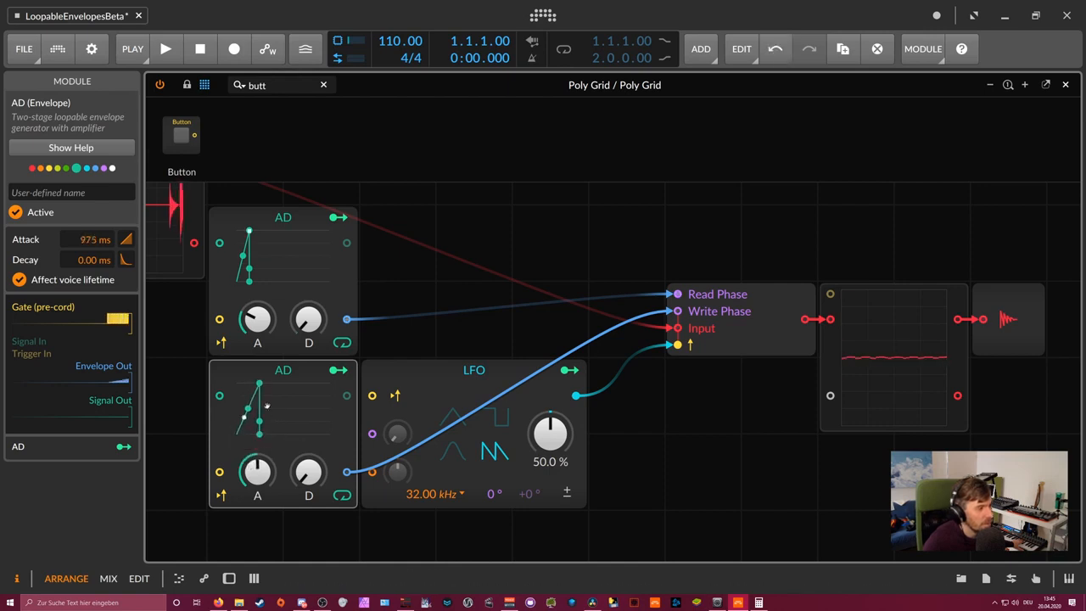
{"action": "left_click_drag", "start_coordinate": [257, 320], "coordinate": [257, 293]}
{"action": "left_click_drag", "start_coordinate": [417, 266], "coordinate": [439, 290]}
{"action": "left_click_drag", "start_coordinate": [287, 491], "coordinate": [286, 459]}
{"action": "mouse_move", "coordinate": [281, 343]}
{"action": "left_mouse_down"}
{"action": "mouse_move", "coordinate": [281, 298]}
{"action": "mouse_move", "coordinate": [281, 333]}
{"action": "left_mouse_up"}
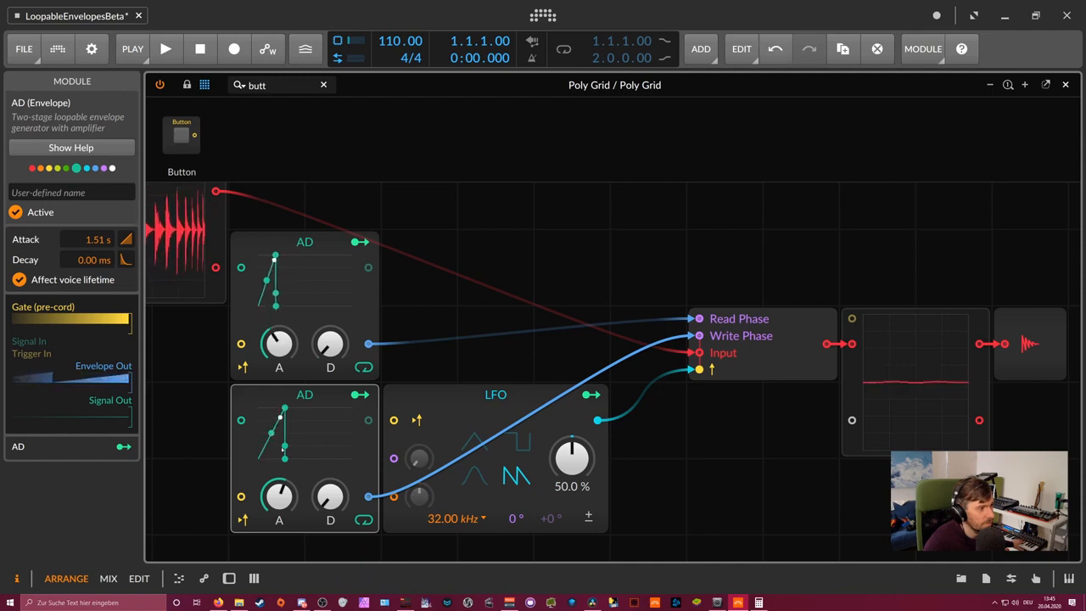
{"action": "left_click_drag", "start_coordinate": [281, 497], "coordinate": [284, 494]}
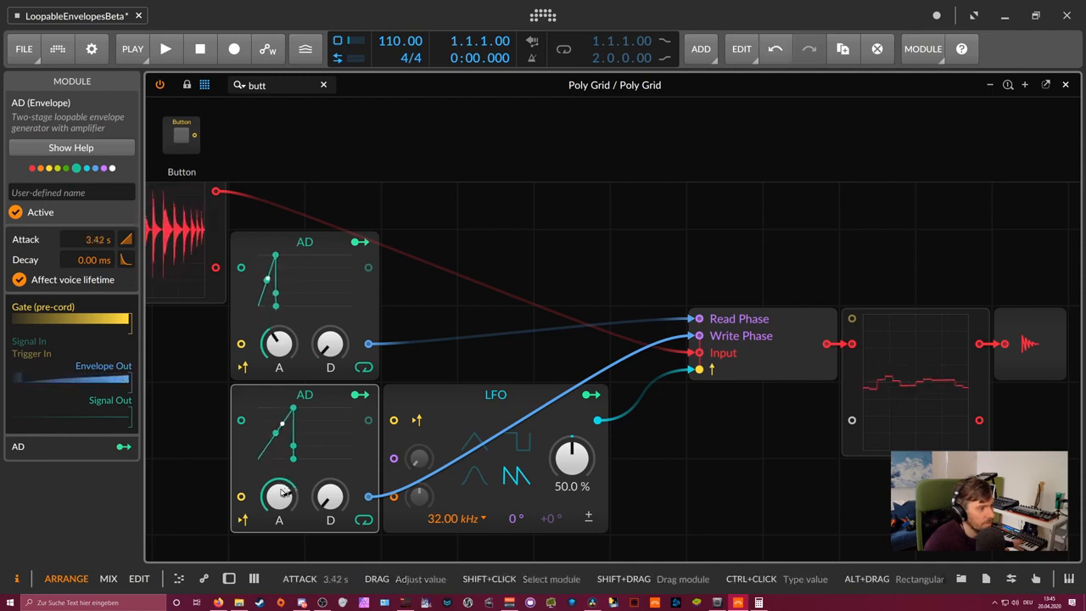
Try the upper AD with a 26.2 ms attack and 227 ms decay against a 223 ms attack on the lower AD.
{"action": "left_click_drag", "start_coordinate": [281, 343], "coordinate": [279, 375]}
{"action": "left_click_drag", "start_coordinate": [330, 344], "coordinate": [330, 319]}
{"action": "left_click_drag", "start_coordinate": [279, 344], "coordinate": [279, 339]}
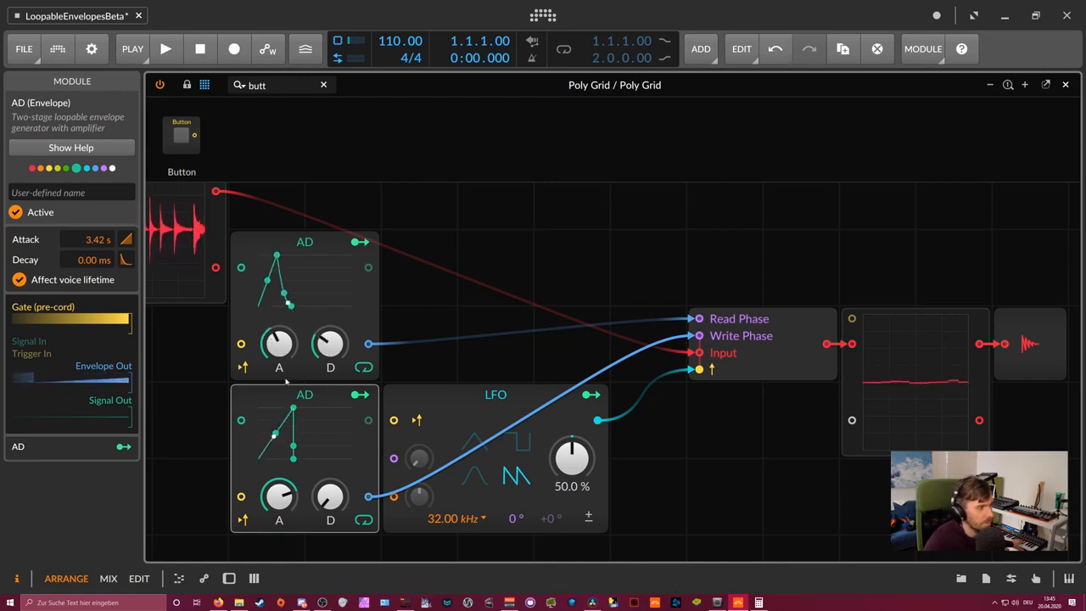
{"action": "left_click_drag", "start_coordinate": [279, 496], "coordinate": [279, 519]}
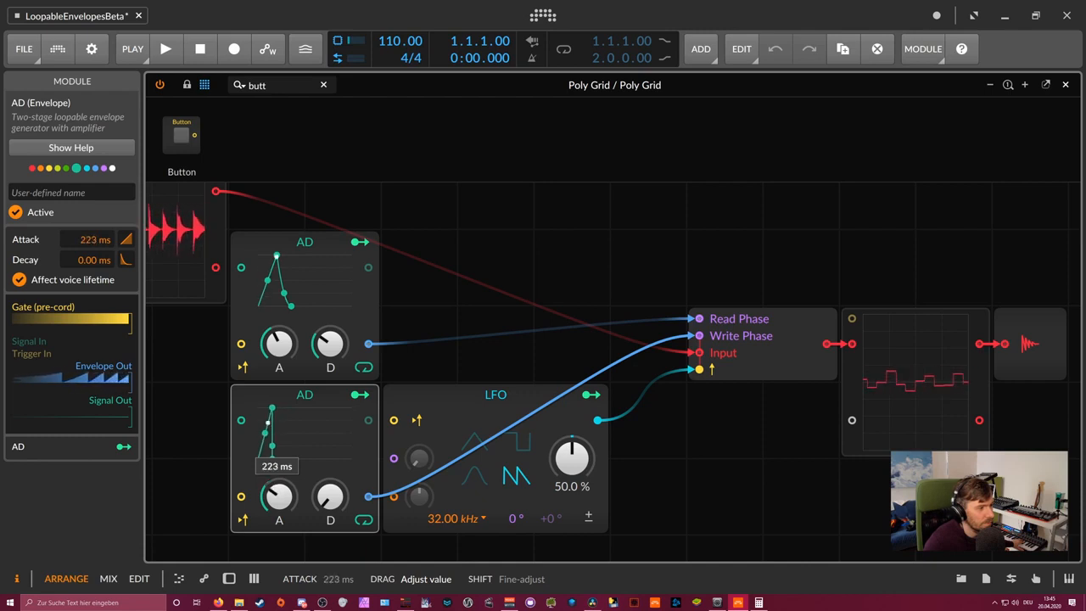
{"action": "left_click_drag", "start_coordinate": [279, 344], "coordinate": [279, 360]}
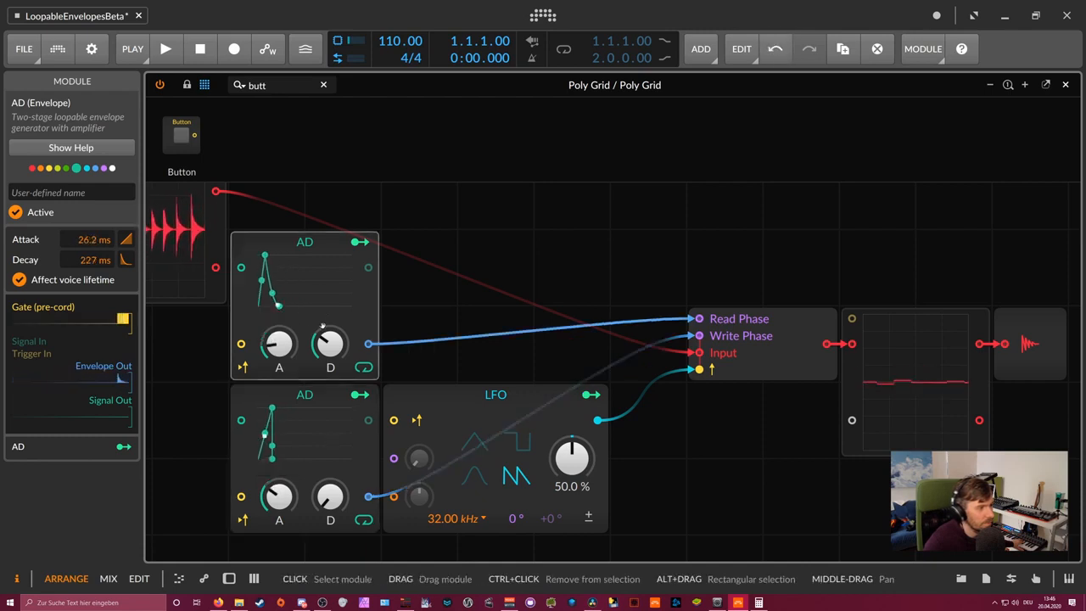
Reset the upper AD's decay to 0 ms and set the attacks to 890 ms on the upper AD and 487 ms on the lower.
{"action": "left_click_drag", "start_coordinate": [323, 324], "coordinate": [280, 336]}
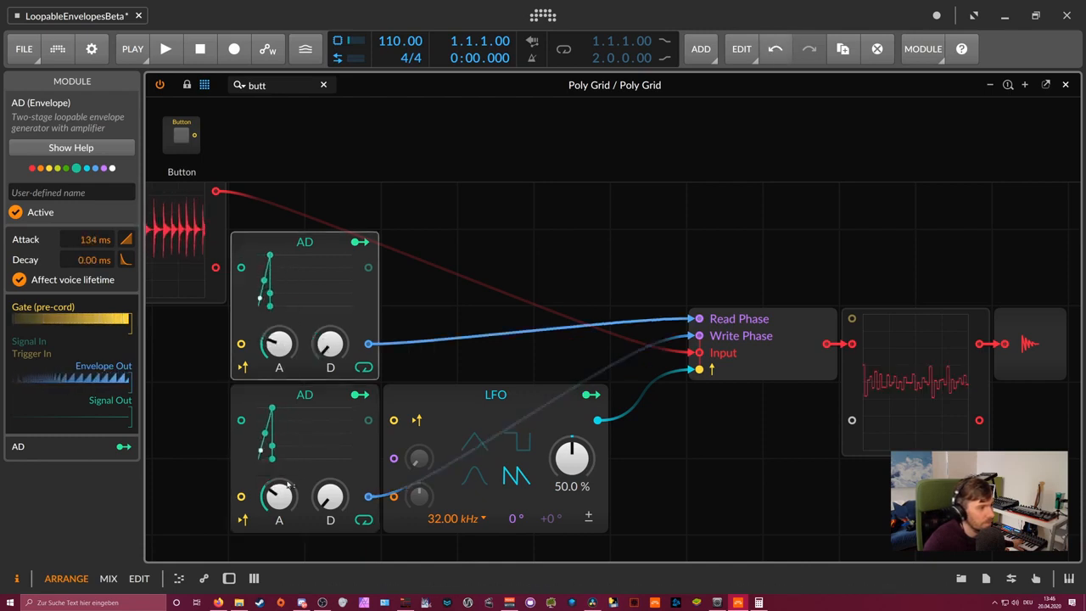
{"action": "left_click_drag", "start_coordinate": [289, 484], "coordinate": [288, 474]}
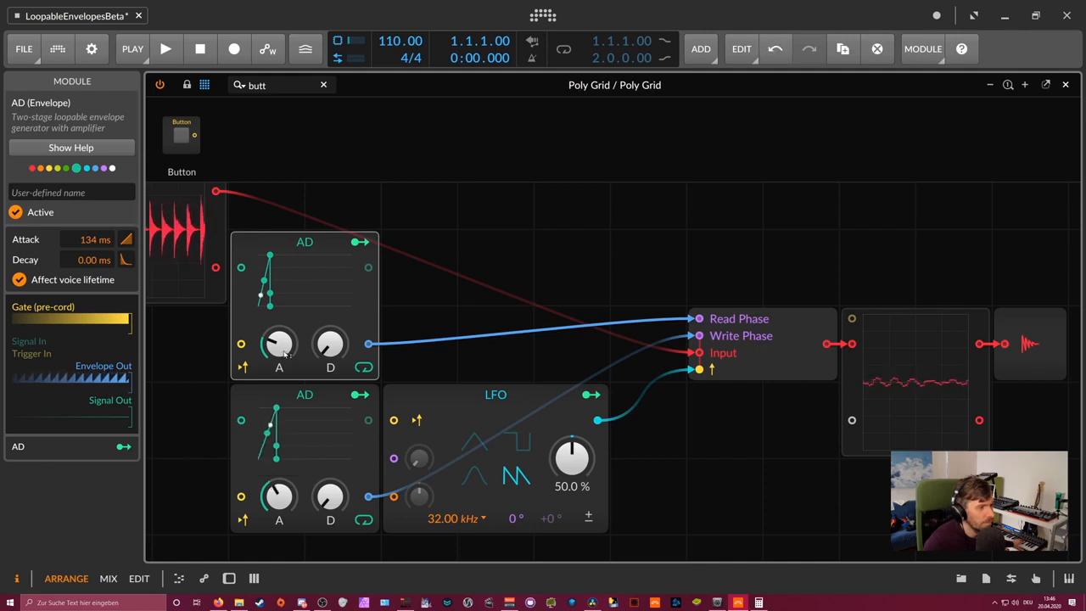
{"action": "left_click_drag", "start_coordinate": [279, 343], "coordinate": [279, 307]}
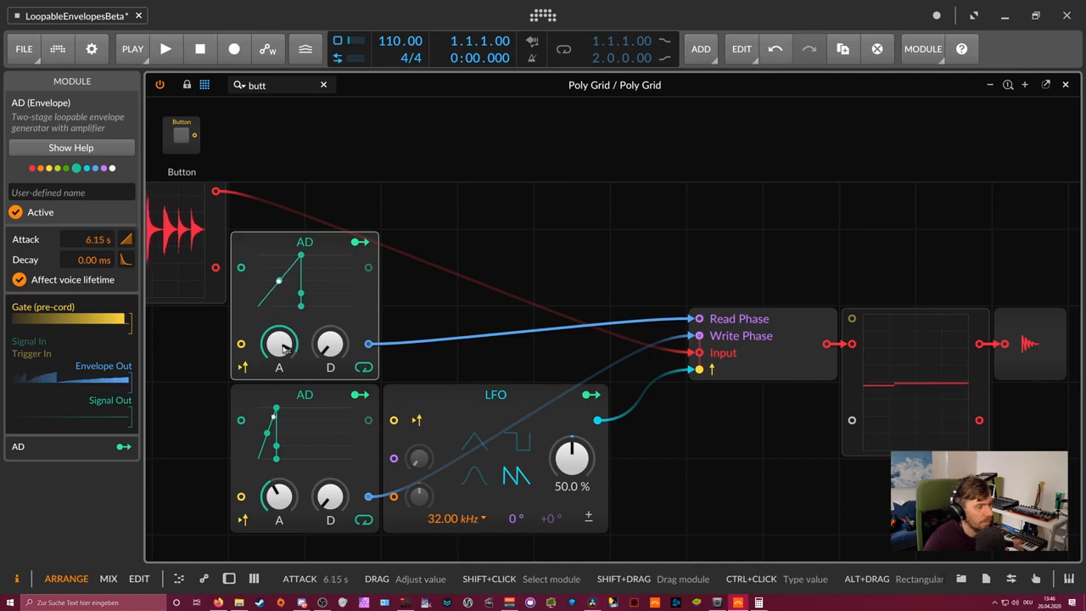
{"action": "left_click_drag", "start_coordinate": [284, 348], "coordinate": [283, 350]}
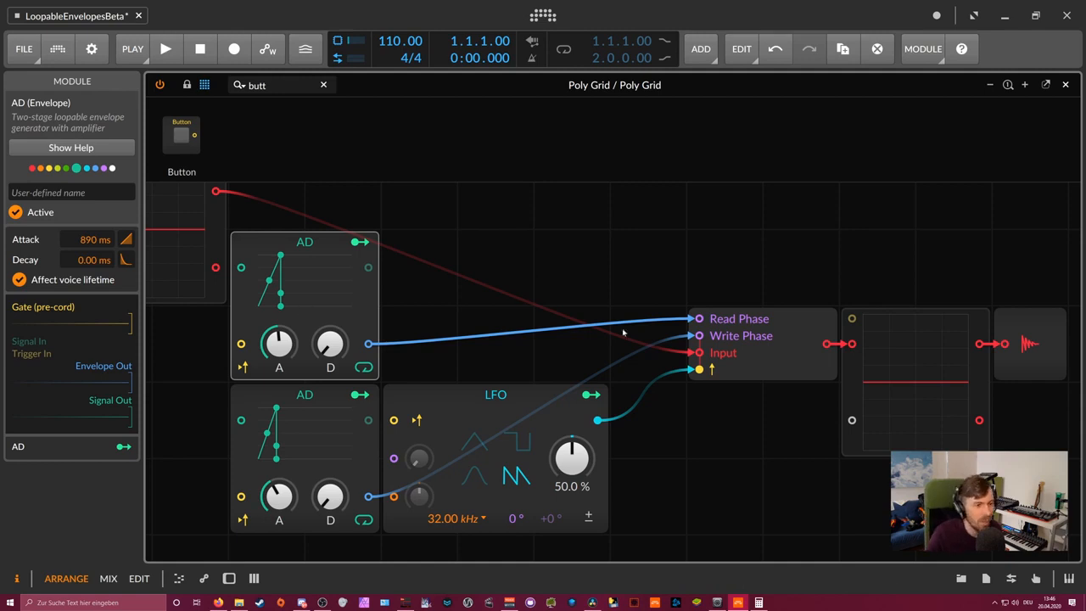
Move the Array one grid cell up and closer to the AD envelopes, and place the output Oscilloscope directly beside it.
{"action": "left_click", "coordinate": [706, 314]}
{"action": "mouse_move", "coordinate": [677, 298]}
{"action": "left_mouse_down"}
{"action": "mouse_move", "coordinate": [696, 292]}
{"action": "mouse_move", "coordinate": [689, 284]}
{"action": "left_mouse_up"}
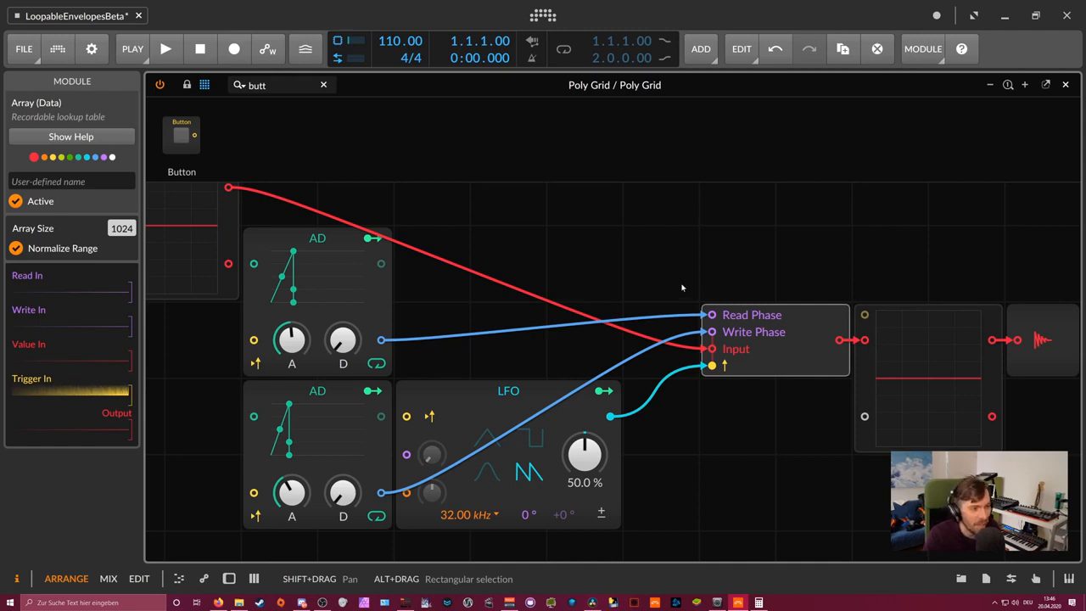
{"action": "left_click_drag", "start_coordinate": [682, 288], "coordinate": [617, 294]}
{"action": "left_click_drag", "start_coordinate": [697, 360], "coordinate": [621, 284]}
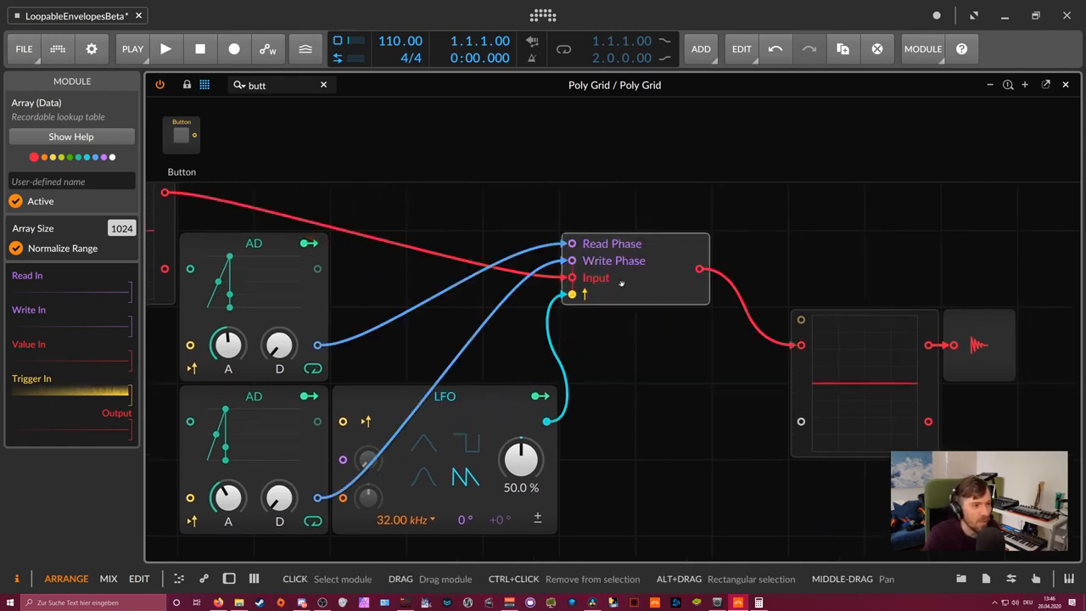
{"action": "left_click_drag", "start_coordinate": [553, 263], "coordinate": [539, 280]}
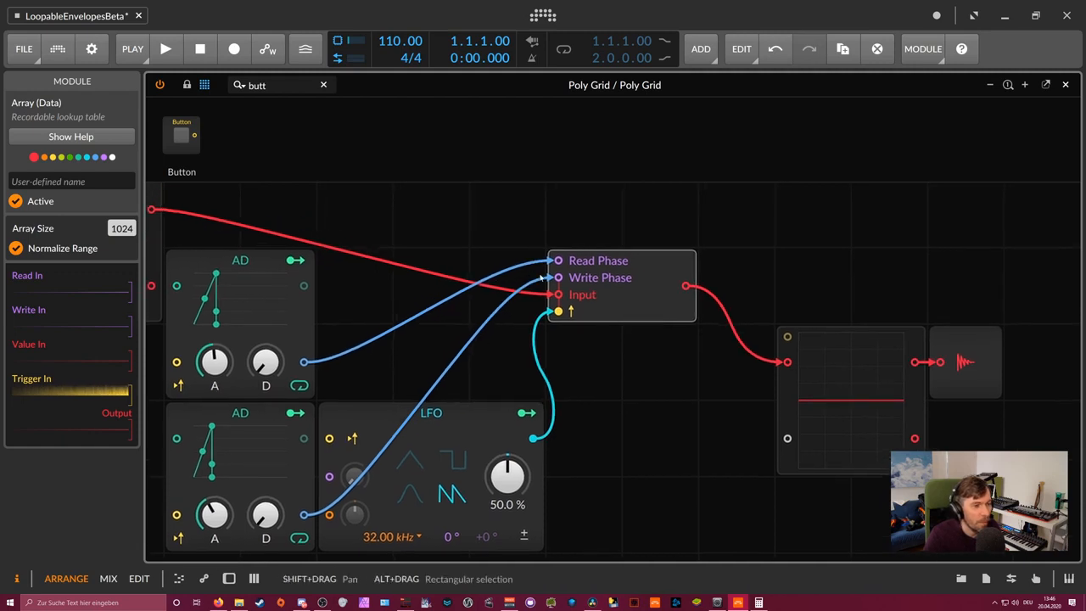
{"action": "left_click_drag", "start_coordinate": [767, 364], "coordinate": [692, 289]}
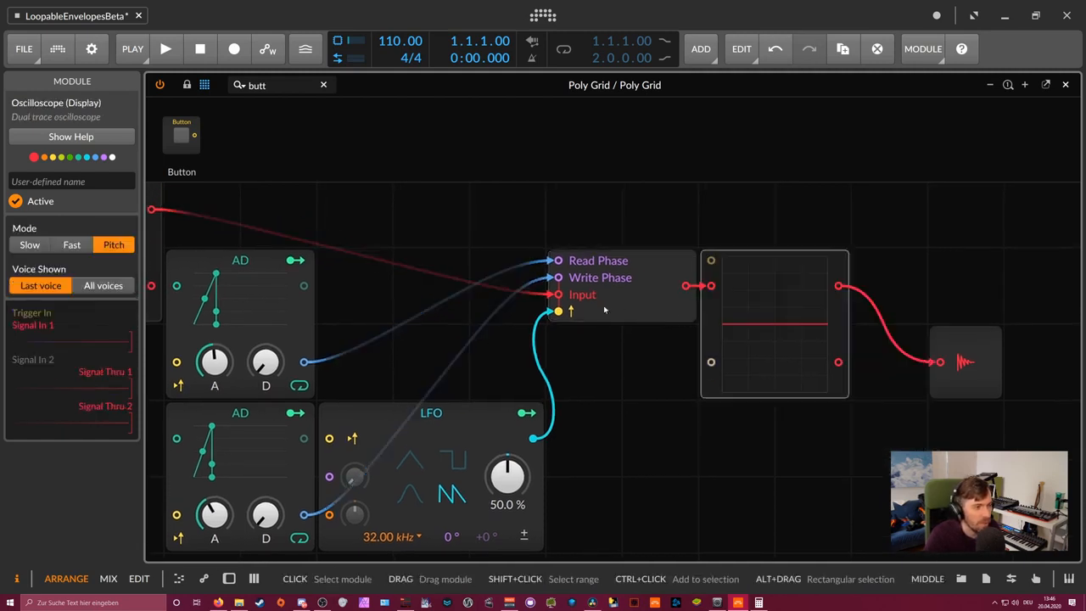
{"action": "left_click", "coordinate": [485, 414]}
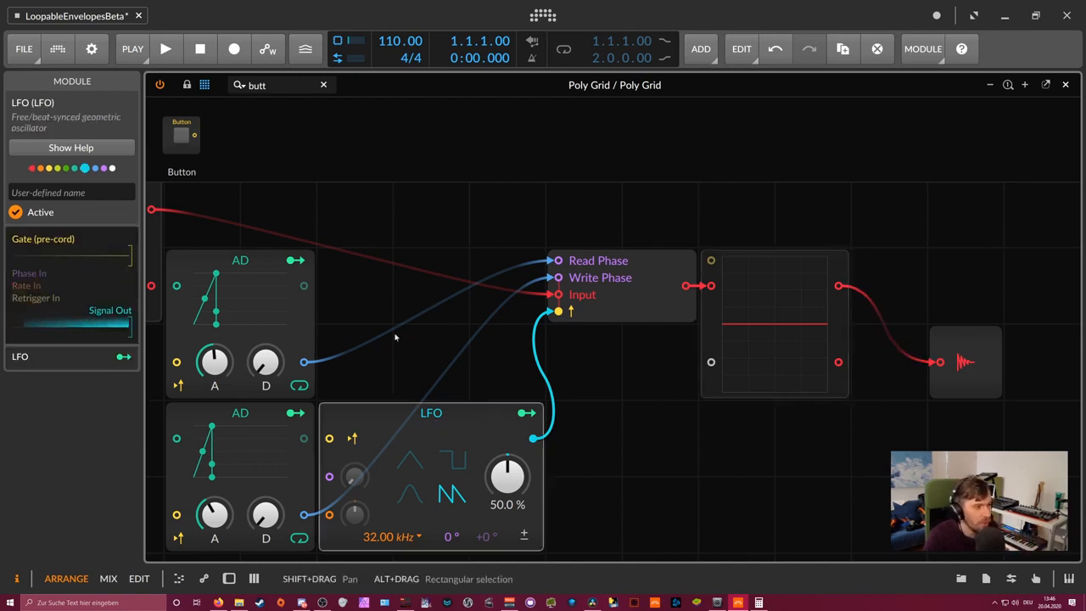
{"action": "left_click_drag", "start_coordinate": [350, 289], "coordinate": [409, 288]}
{"action": "left_click", "coordinate": [349, 273]}
Move both AD envelopes together up by one grid row.
{"action": "left_click", "coordinate": [305, 416]}
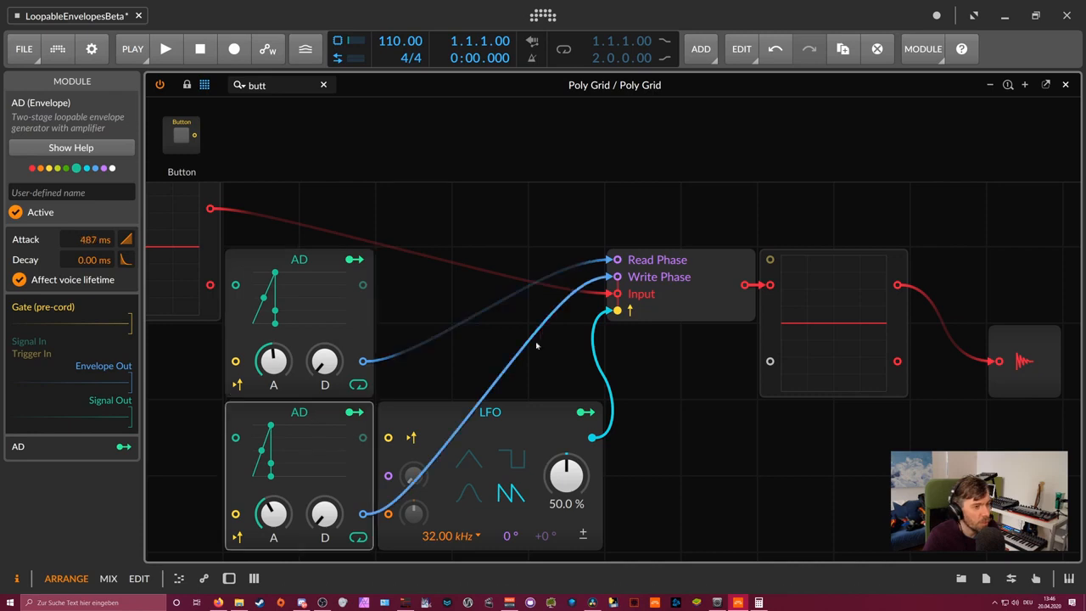
{"action": "left_click_drag", "start_coordinate": [539, 279], "coordinate": [575, 287]}
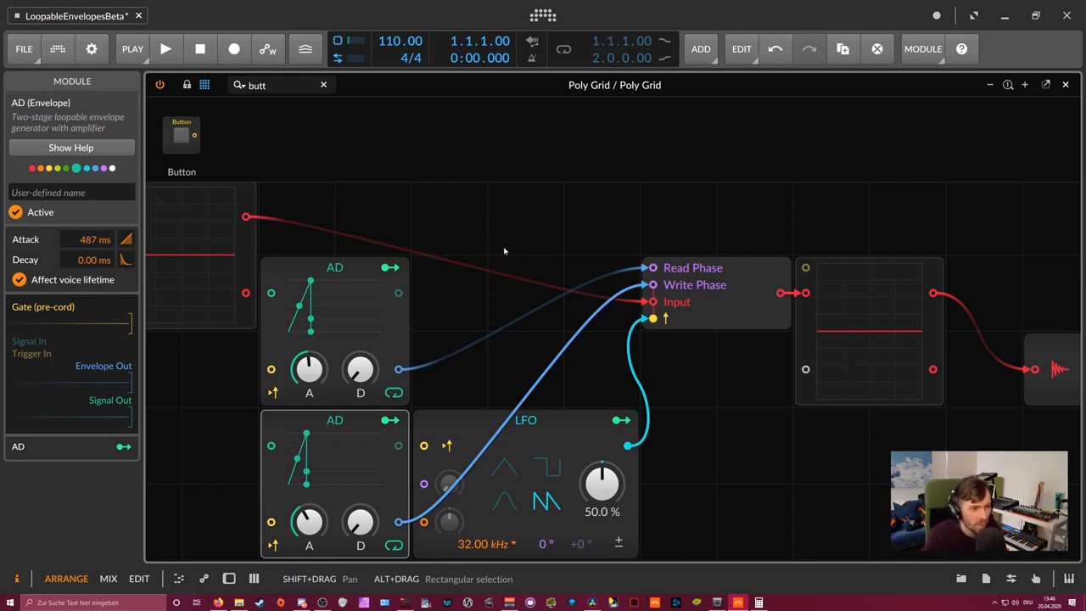
{"action": "left_click_drag", "start_coordinate": [504, 251], "coordinate": [479, 260]}
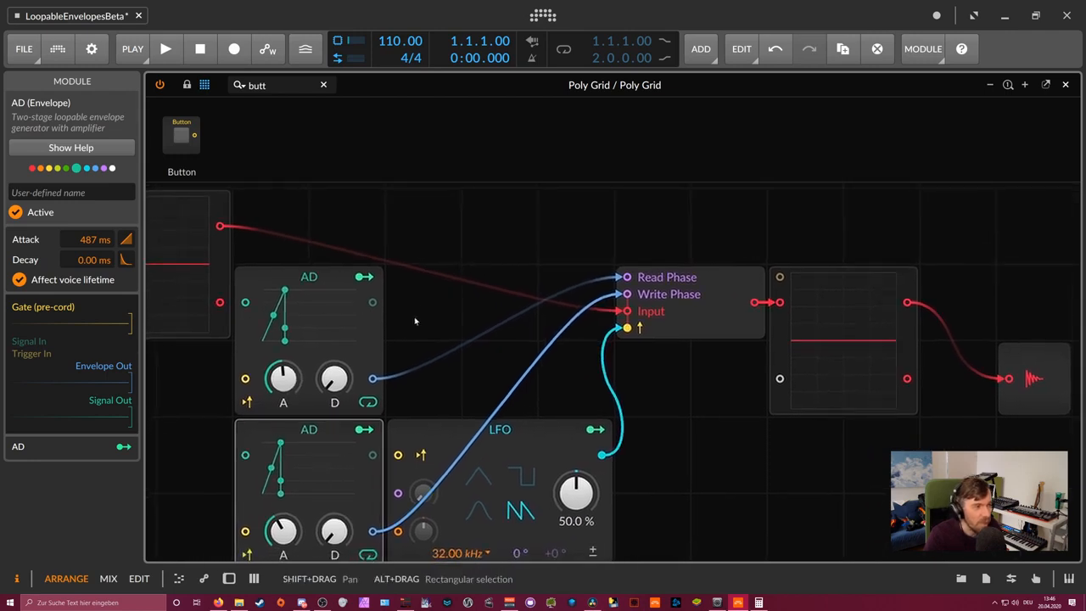
{"action": "left_click", "coordinate": [310, 272], "text": "shift"}
{"action": "left_click_drag", "start_coordinate": [304, 451], "coordinate": [304, 375]}
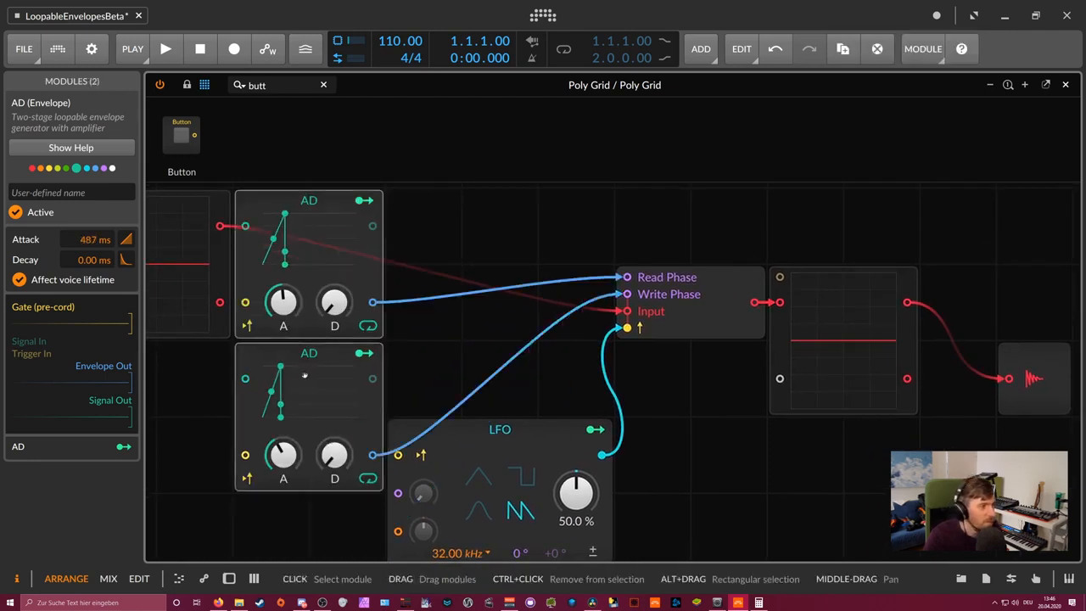
Move the LFO one grid cell away from the AD envelopes and the Array one cell towards them.
{"action": "left_click", "coordinate": [424, 364]}
{"action": "left_click", "coordinate": [498, 431]}
{"action": "left_click_drag", "start_coordinate": [497, 431], "coordinate": [577, 433]}
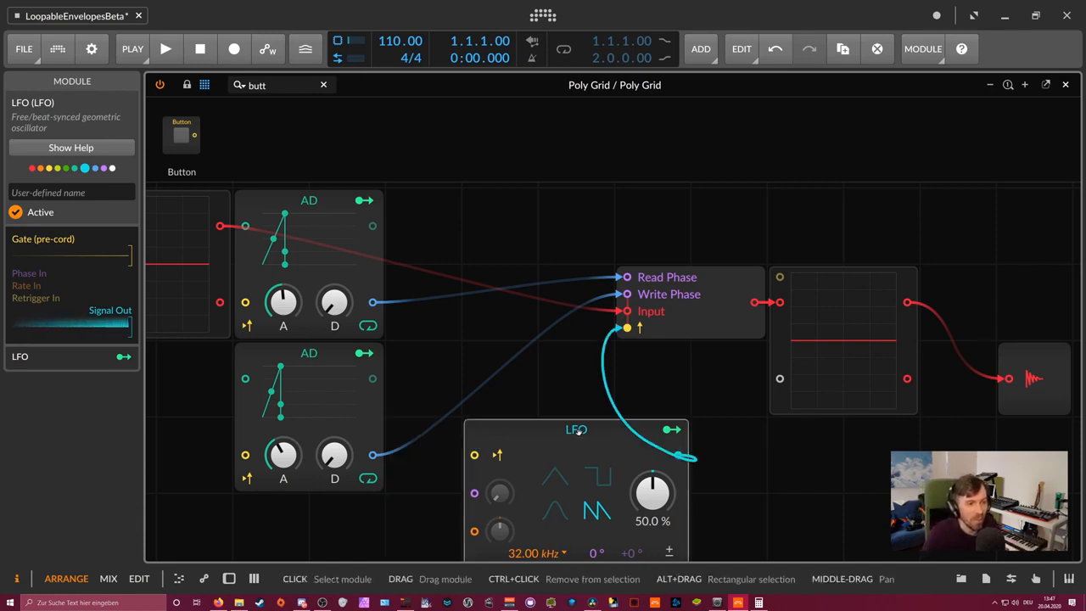
{"action": "left_click", "coordinate": [625, 279]}
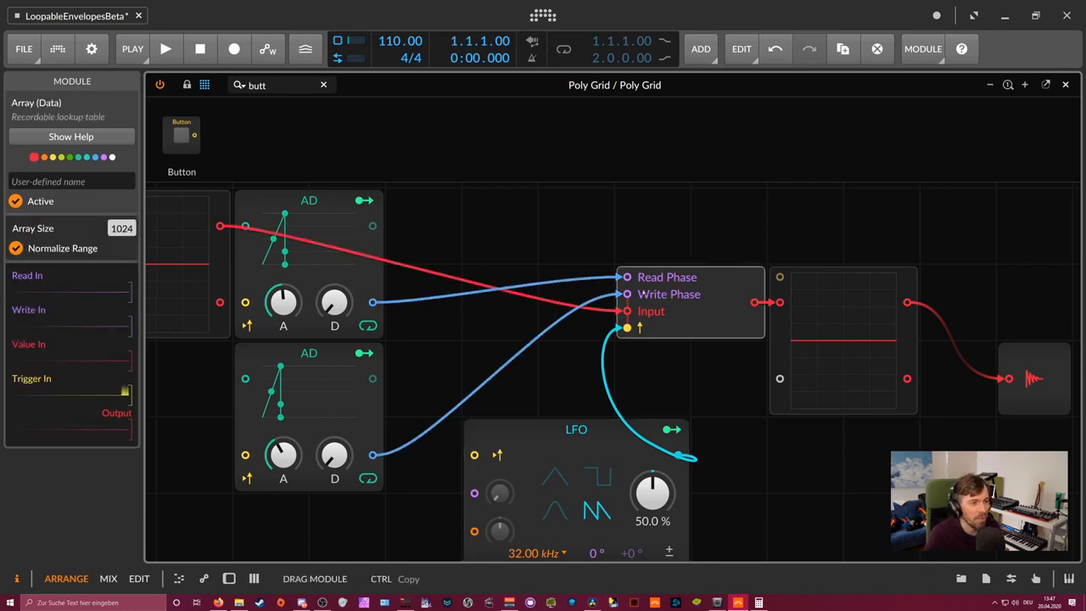
{"action": "left_click_drag", "start_coordinate": [684, 281], "coordinate": [607, 282]}
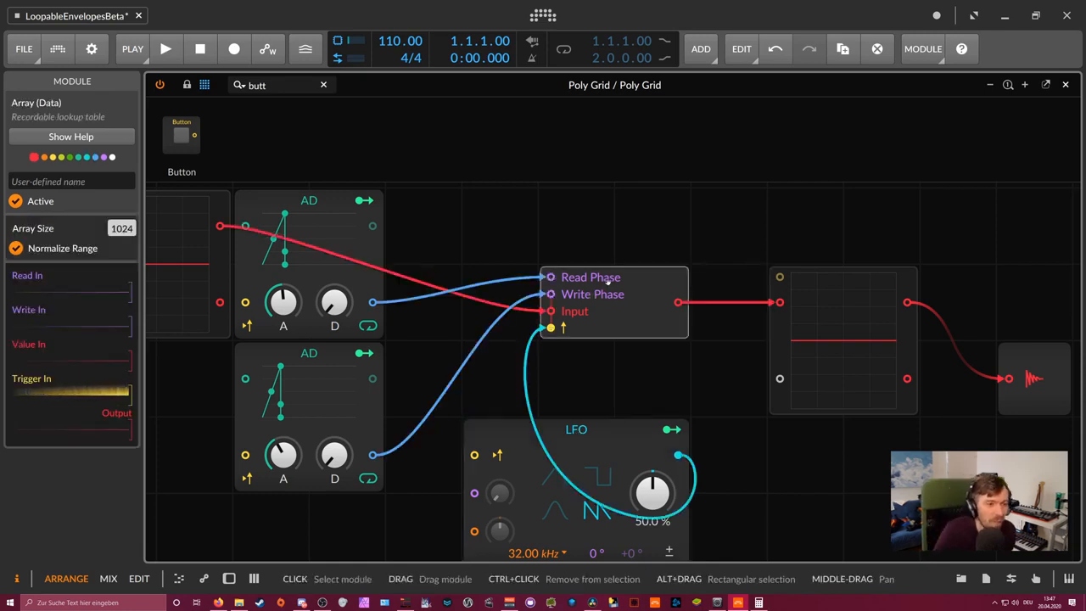